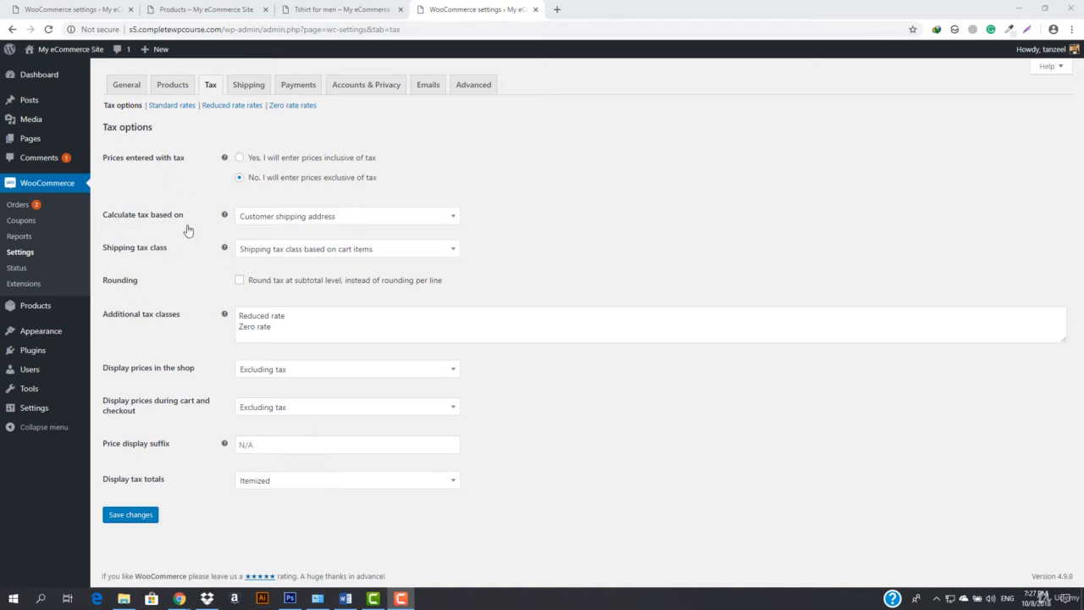
Review the available options for the tax calculation basis and the shipping tax class without changing them
left_click(373, 224)
left_click(372, 223)
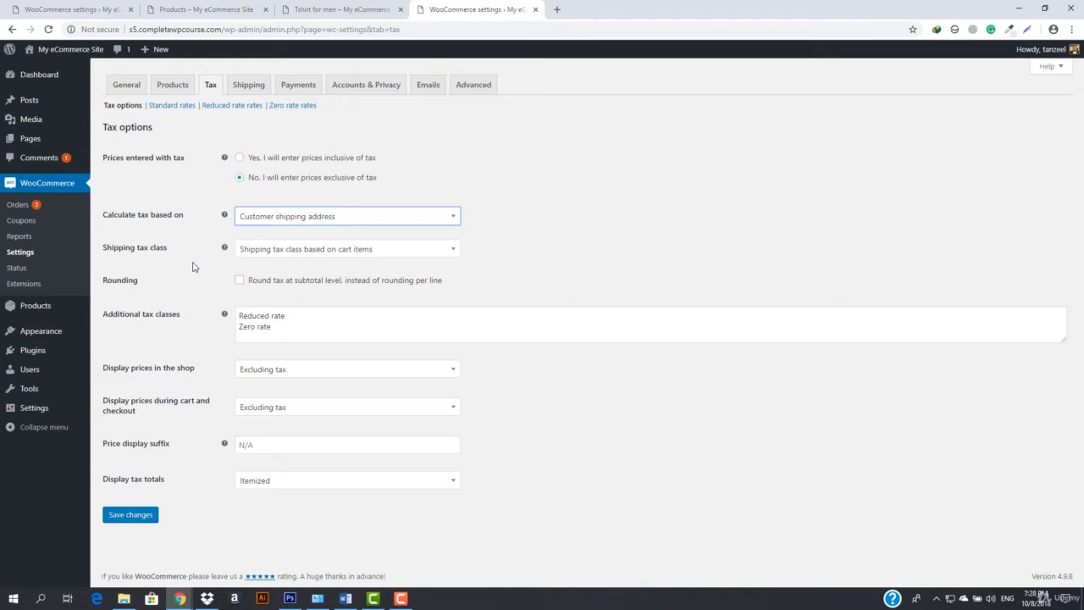
key("Tab")
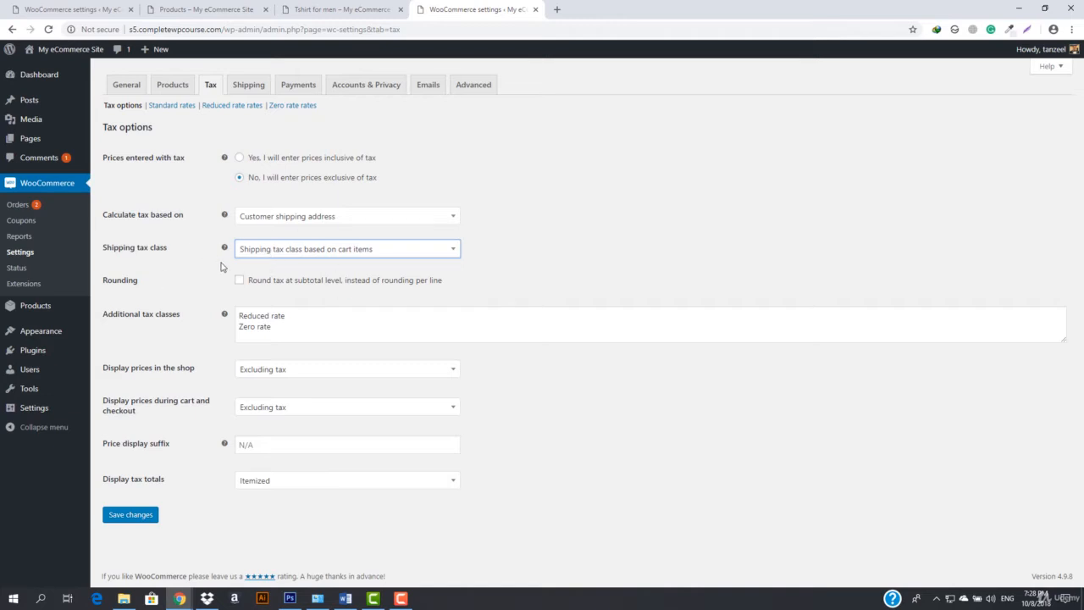
left_click(270, 252)
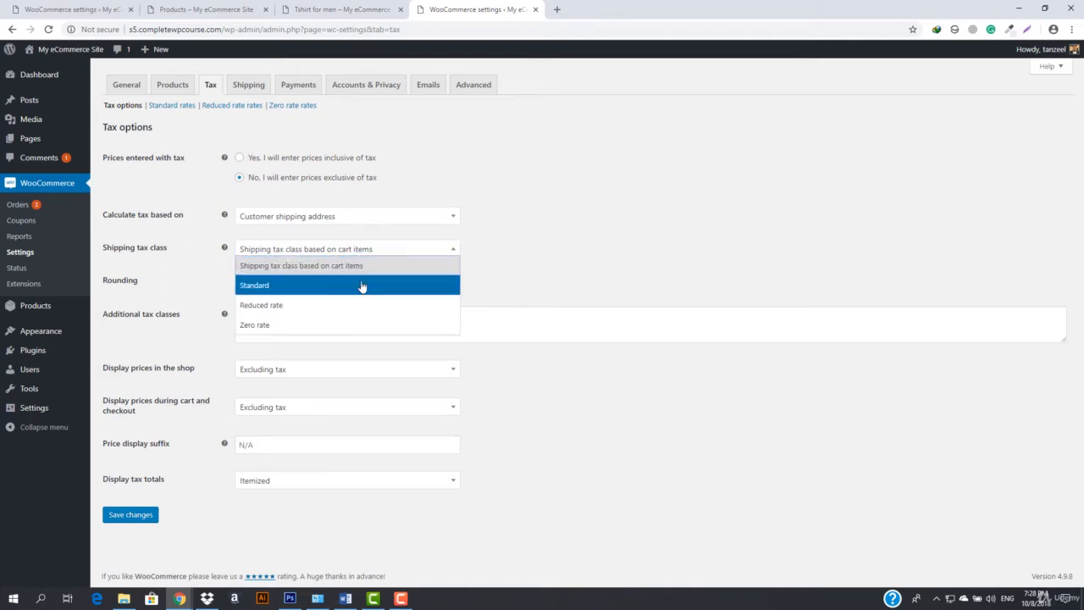
left_click(640, 281)
mouse_move(226, 251)
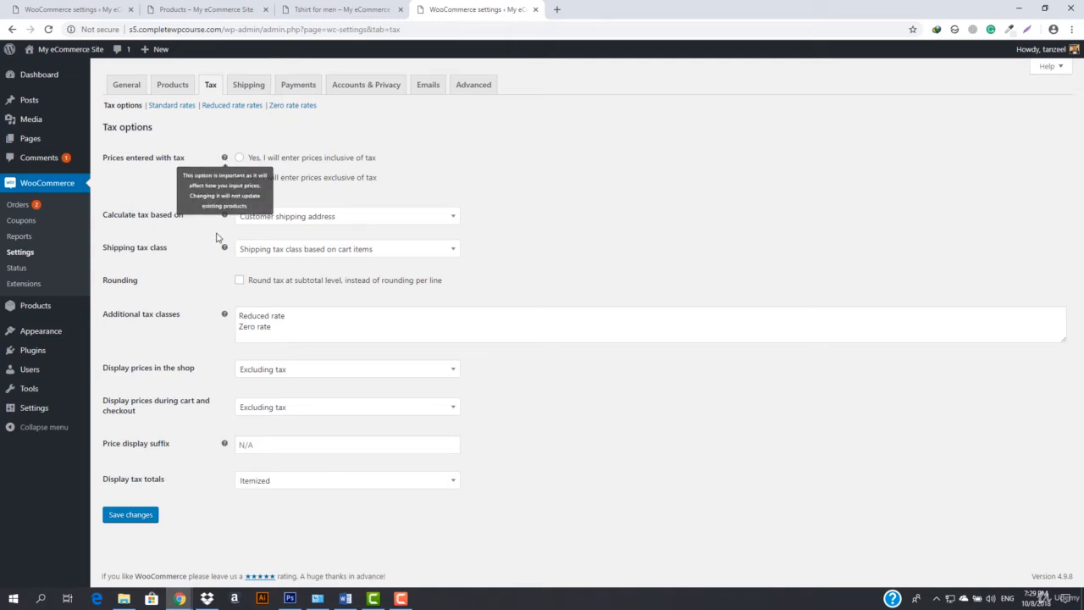
Add a custom third entry below Zero rate in the additional tax classes and save the tax options
left_click(276, 332)
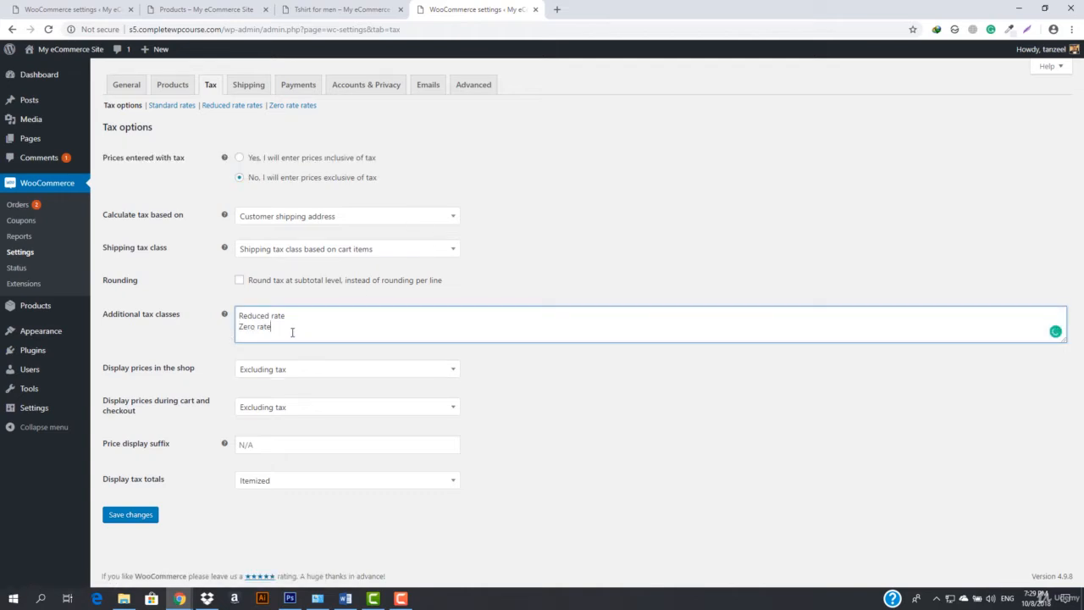
key("Return")
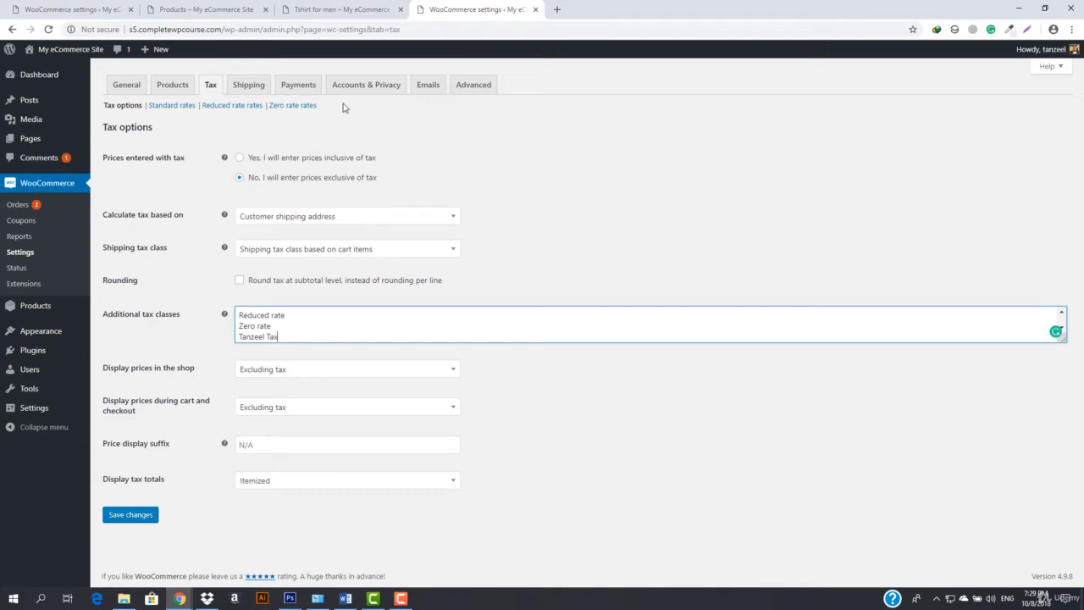
left_click(150, 514)
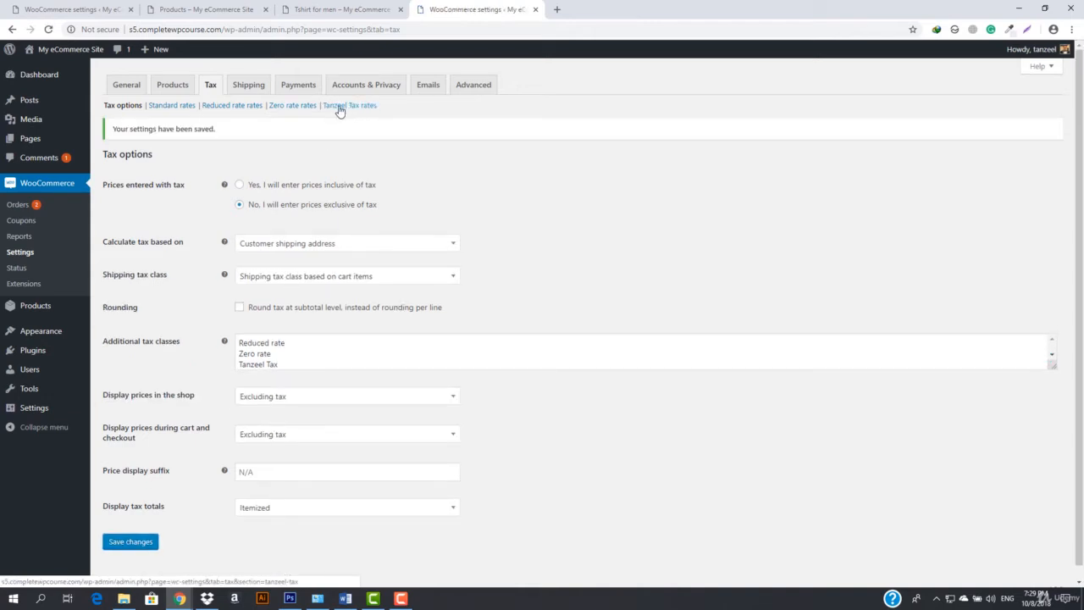
Remove all entries from the additional tax classes and save the tax options
left_click_drag(281, 365, 240, 342)
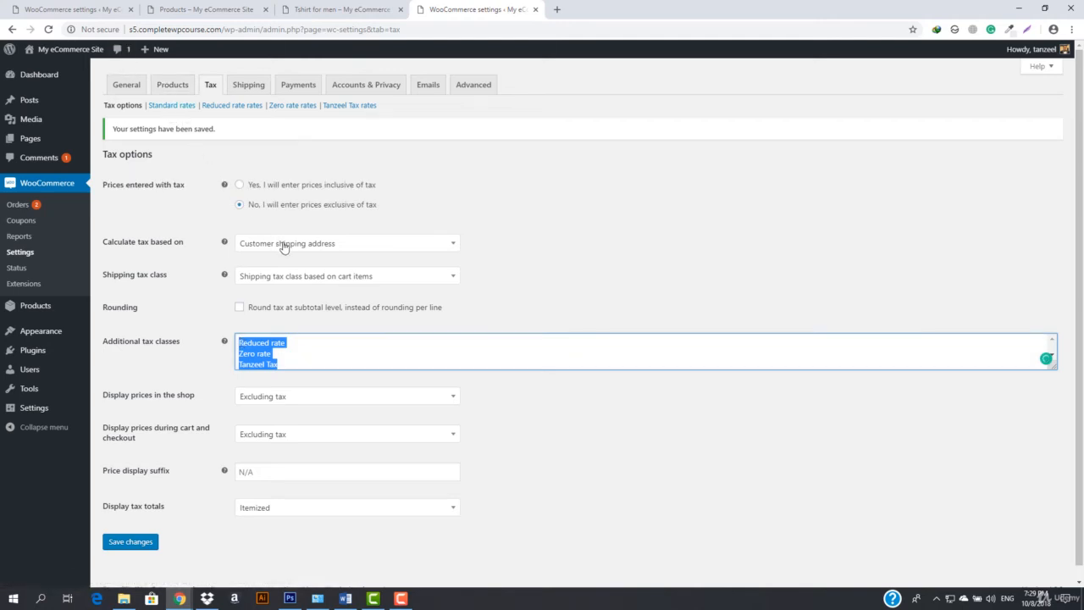
key("BackSpace")
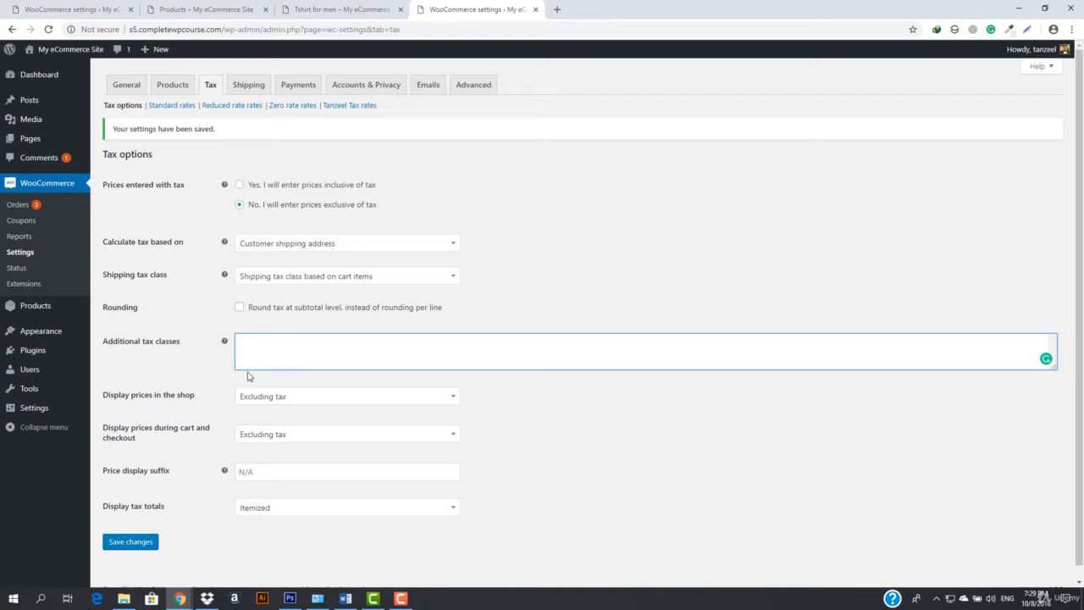
left_click(132, 544)
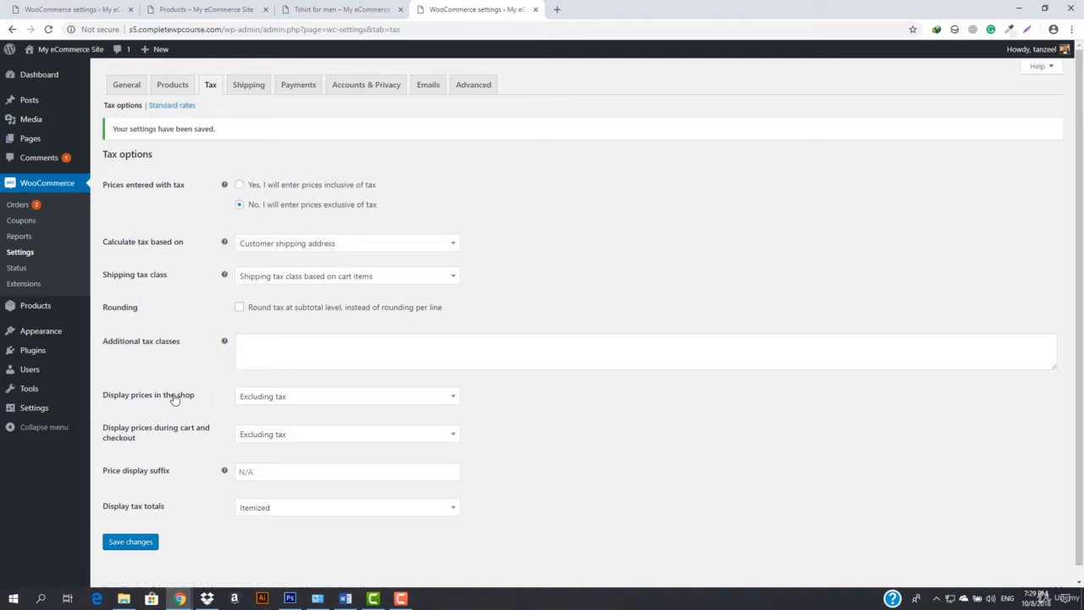
Review the options for displaying prices in the shop, and open the store page in a new browser tab
left_click(291, 398)
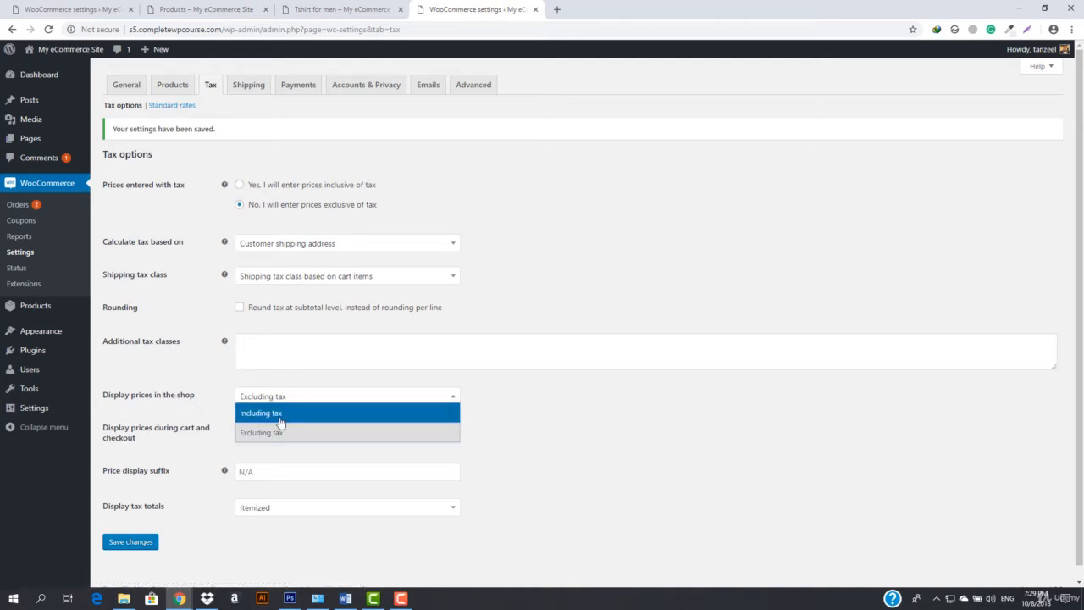
left_click(315, 395)
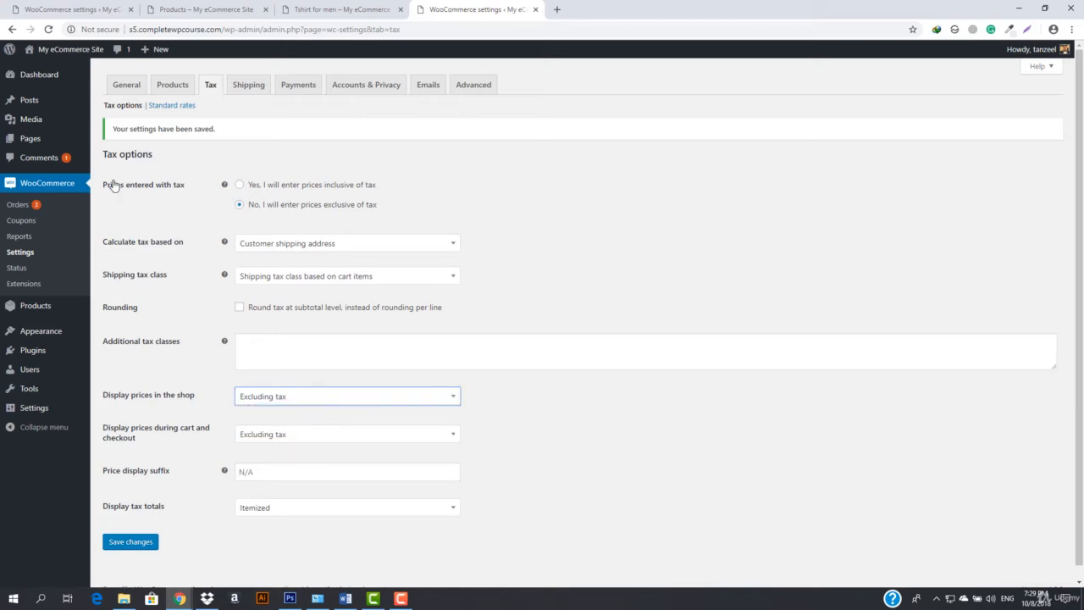
mouse_move(52, 49)
right_click(53, 82)
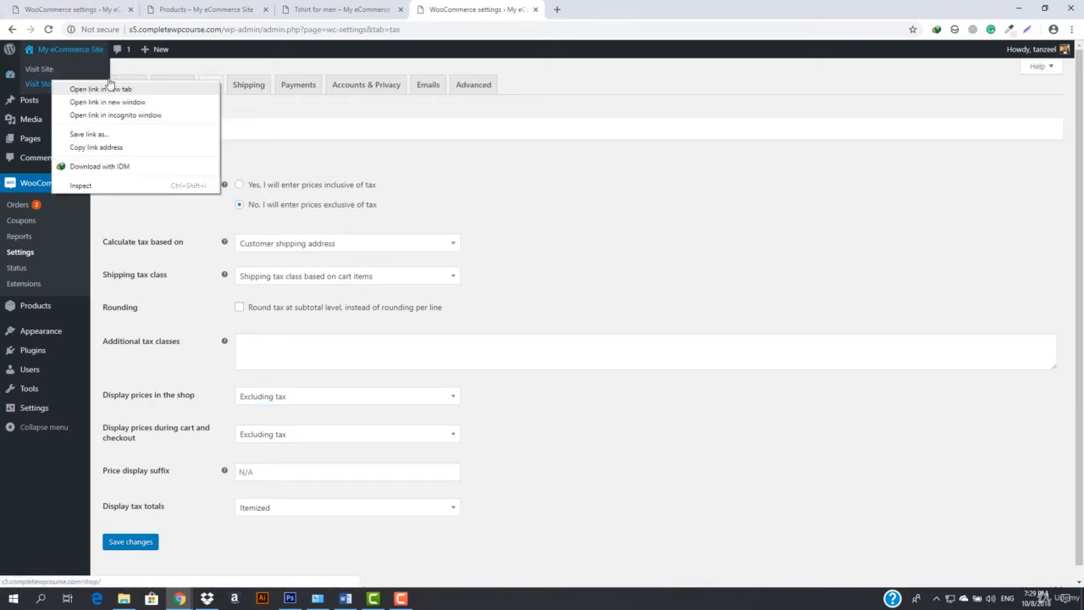
left_click(106, 88)
key("ctrl+Tab")
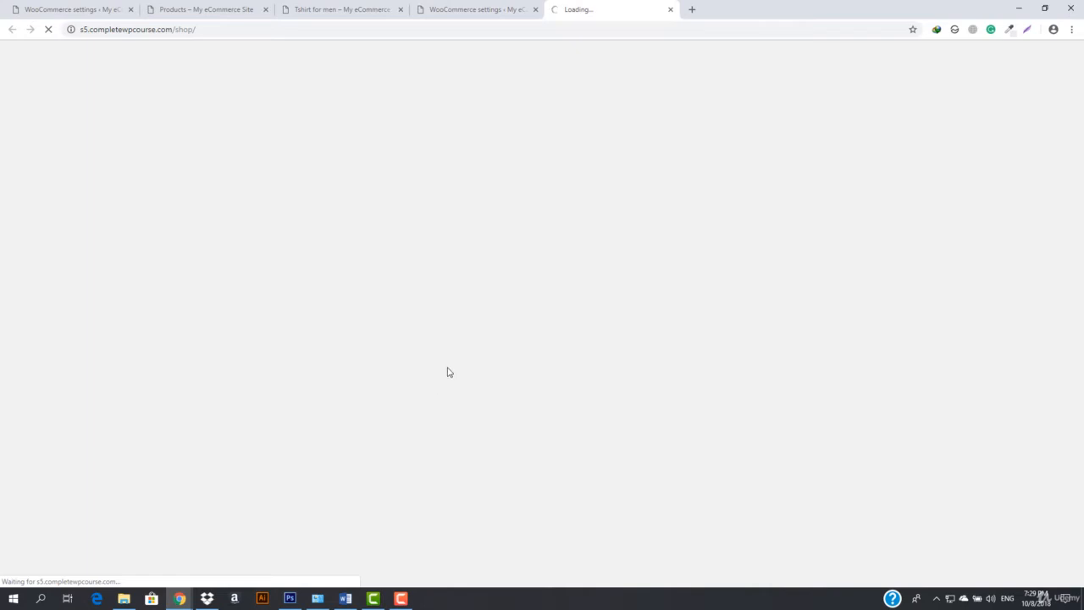
Compare the tax display settings with how the T-shirt's price is shown on the shop page
left_click(511, 6)
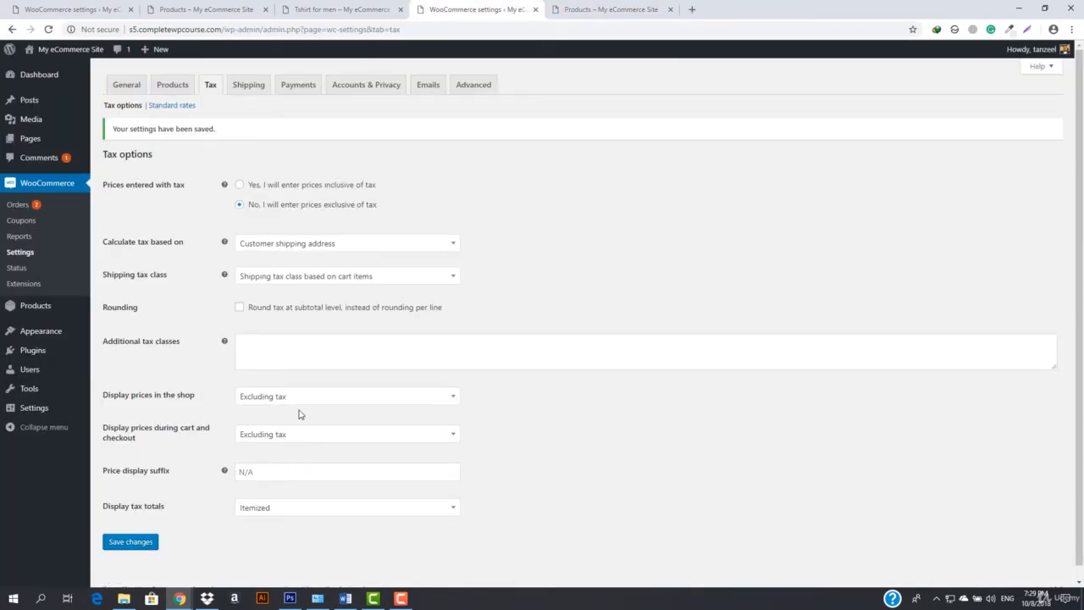
left_click(638, 6)
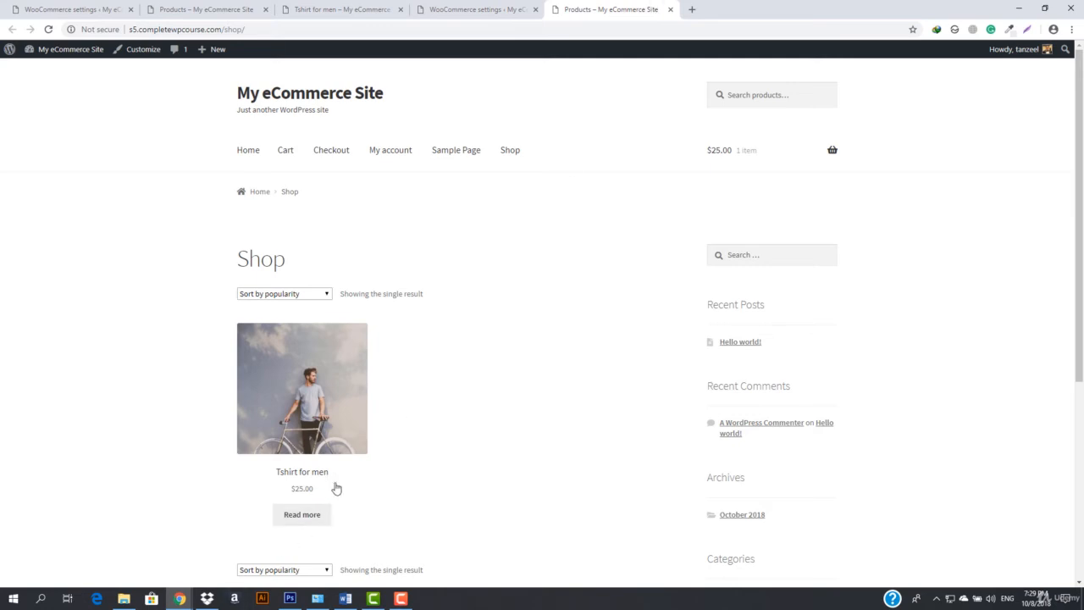
left_click(496, 9)
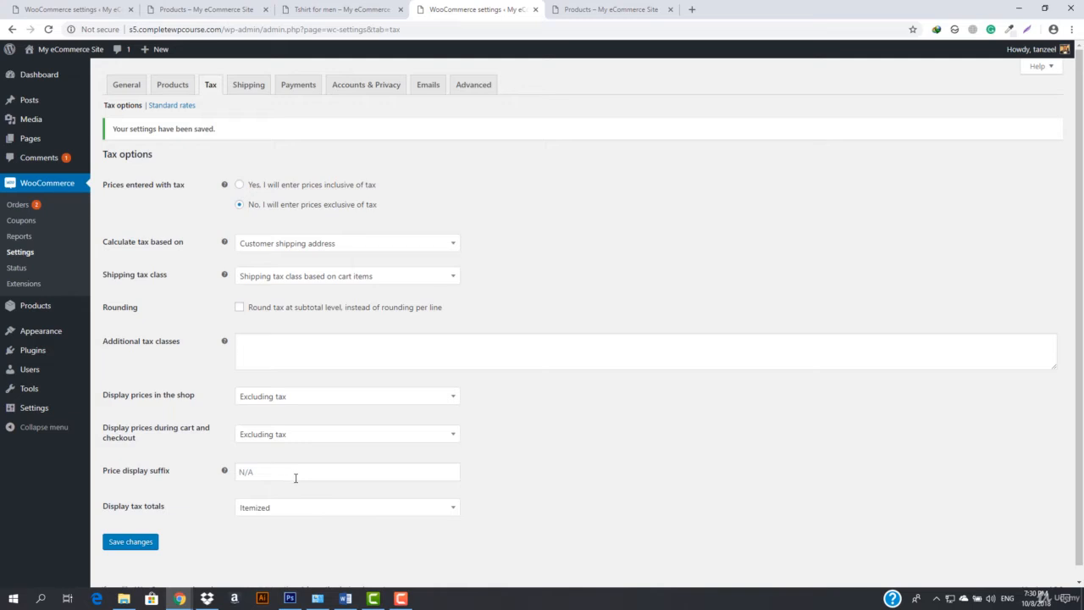
left_click(616, 9)
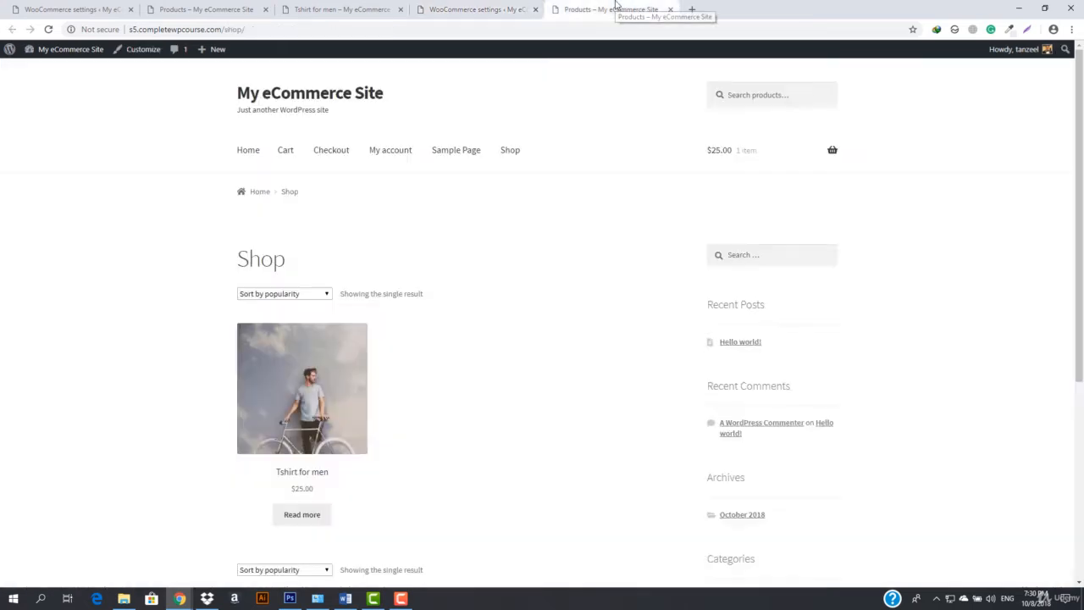
left_click(446, 9)
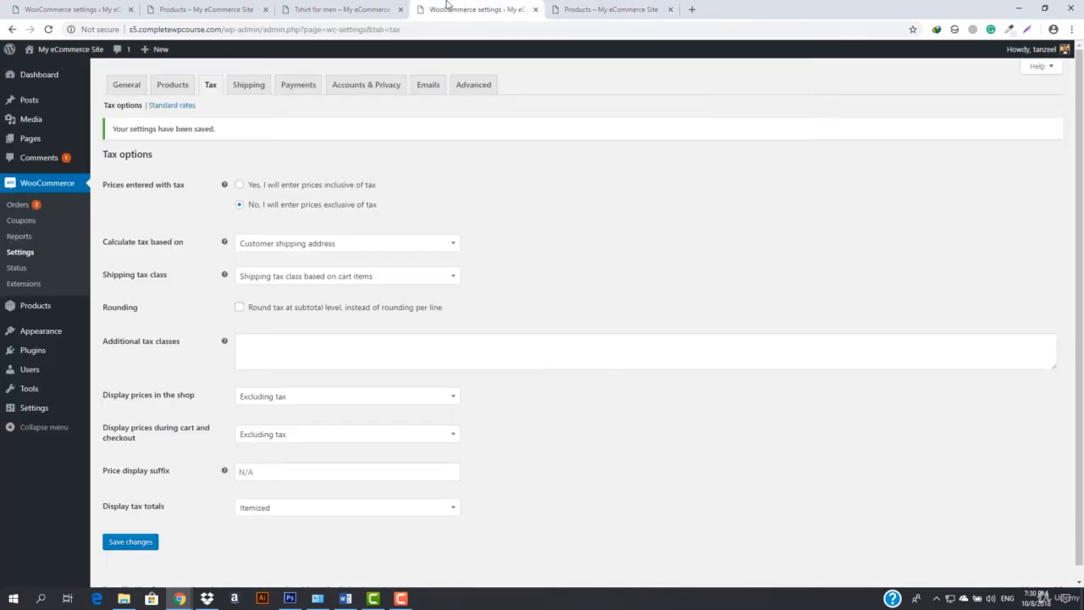
Set the price display suffix to "inc VAT", keep tax totals itemized, and save the tax options
left_click(294, 469)
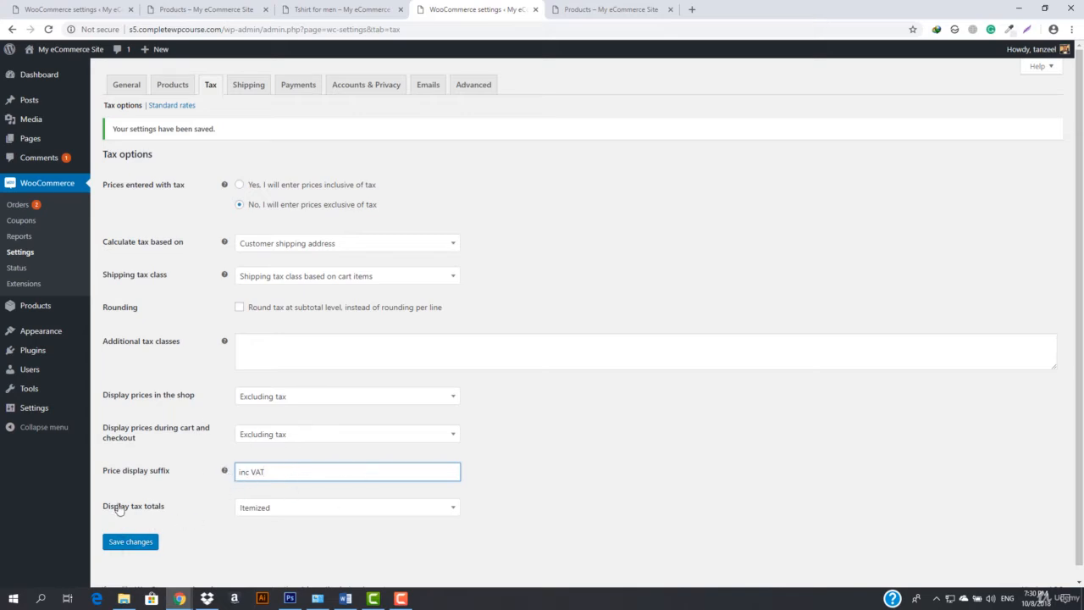
left_click(338, 516)
left_click(339, 515)
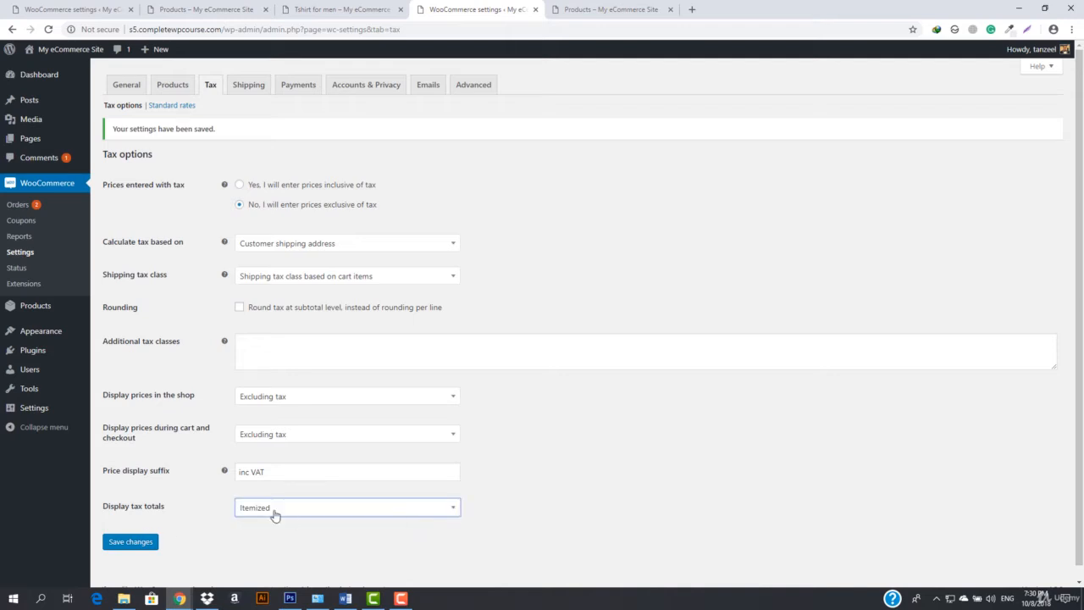
left_click(133, 546)
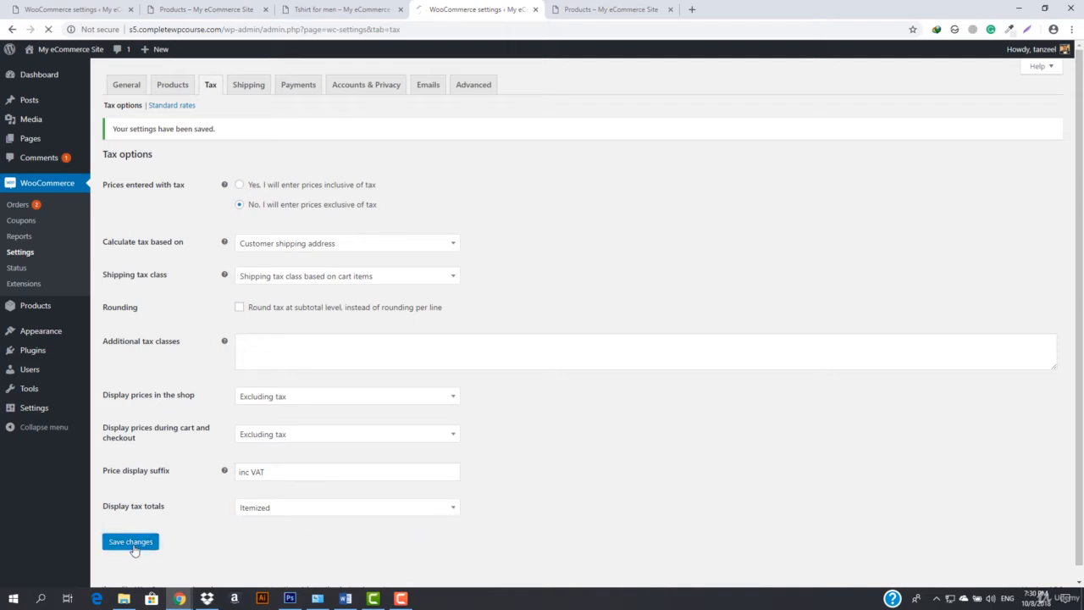
Insert a row in the standard tax rates and set its country to United States (US)
left_click(180, 106)
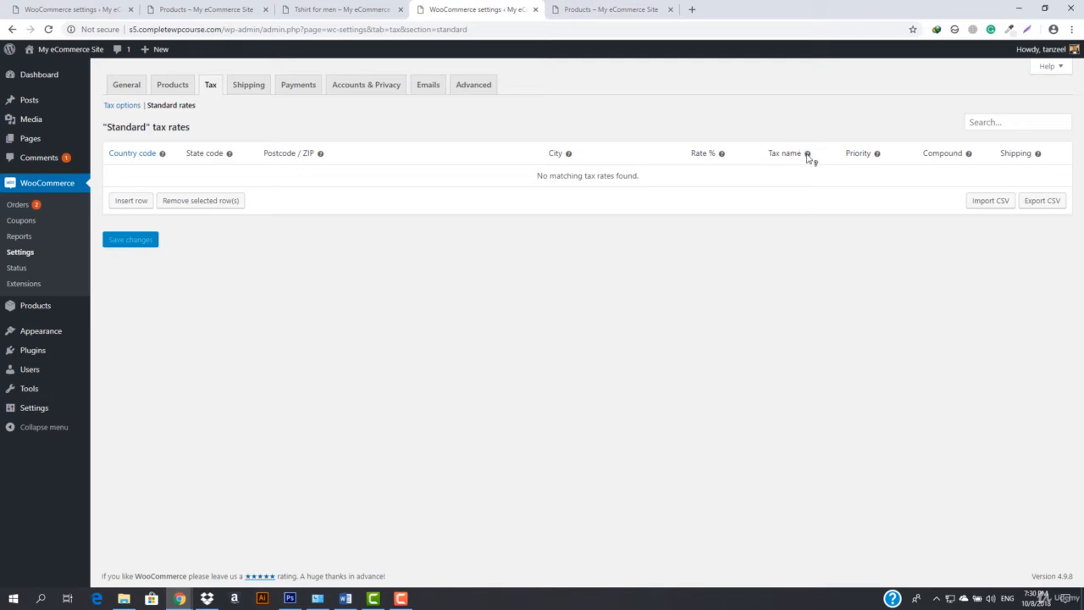
mouse_move(809, 158)
mouse_move(881, 160)
left_click(125, 204)
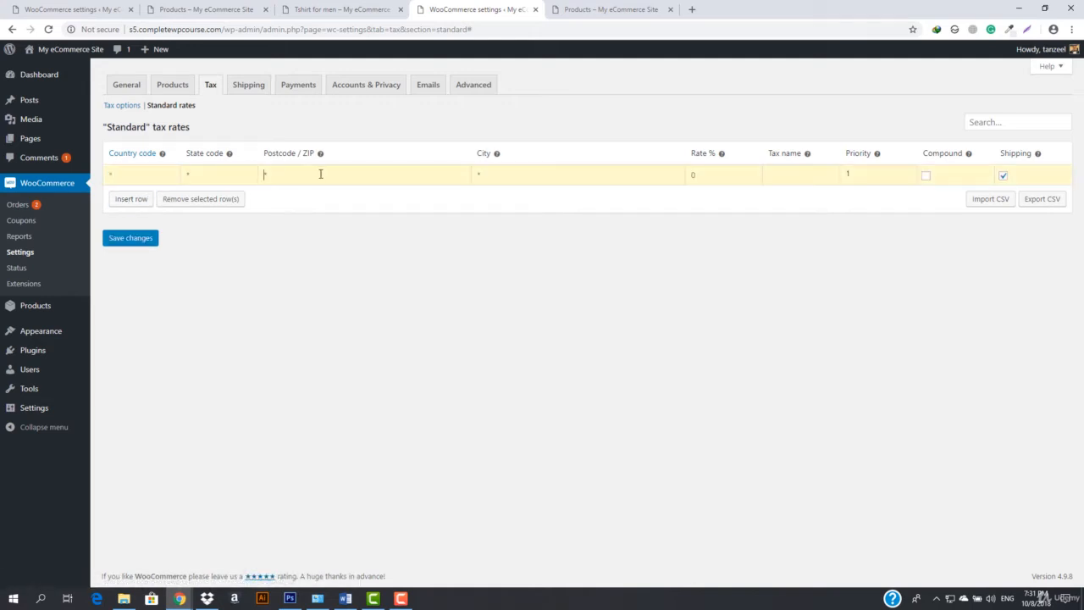
mouse_move(165, 157)
type("S")
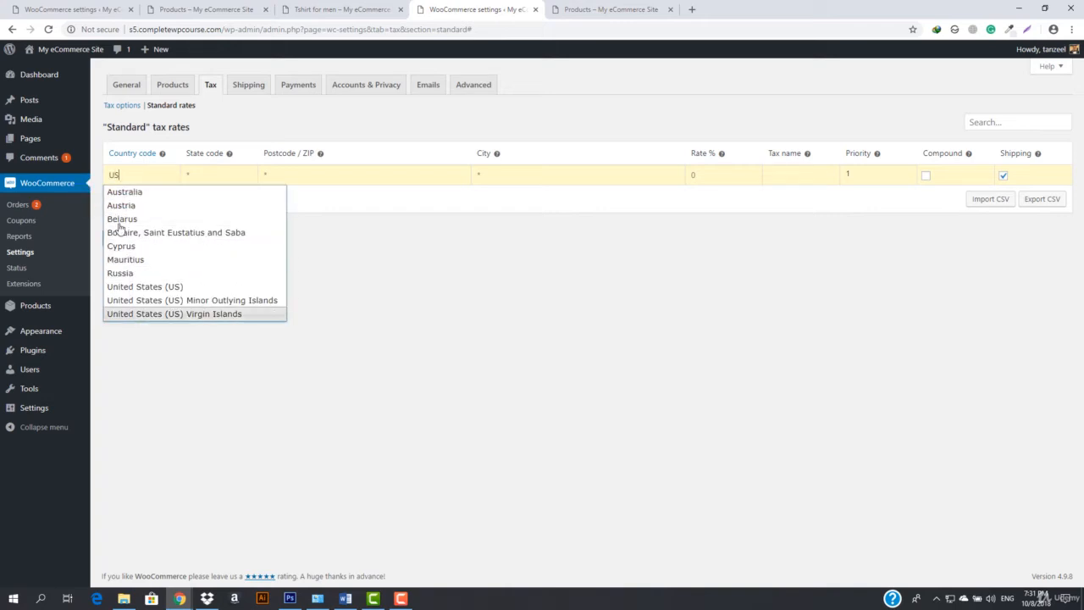
left_click(182, 287)
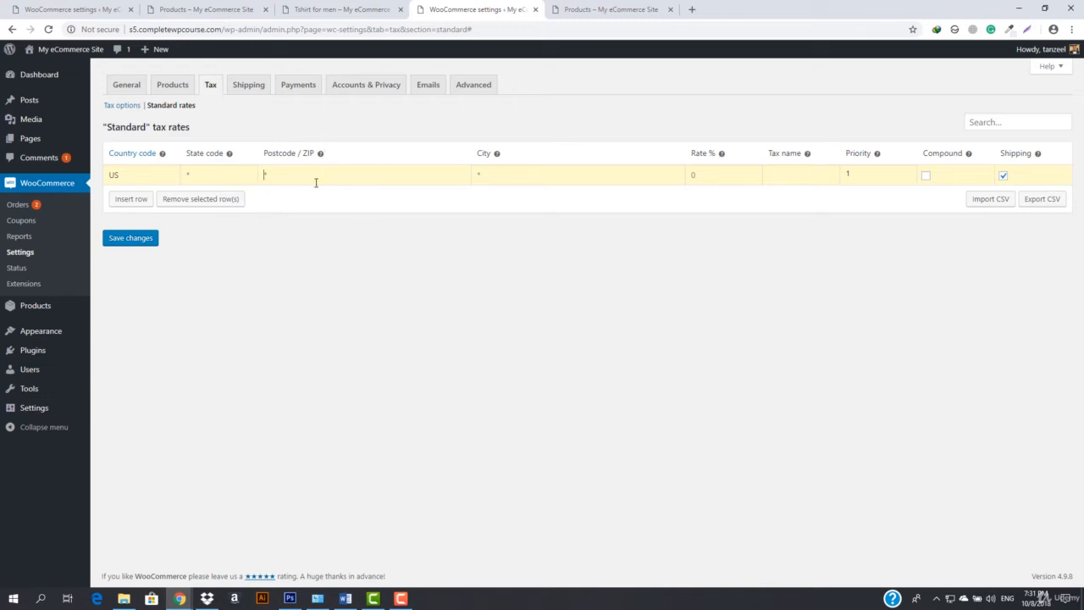
Give the US row a 15.5% rate named VAT, exclude shipping from it, and save the standard rates
left_click(558, 168)
mouse_move(724, 160)
mouse_move(878, 154)
mouse_move(1040, 155)
mouse_move(969, 157)
left_click(145, 244)
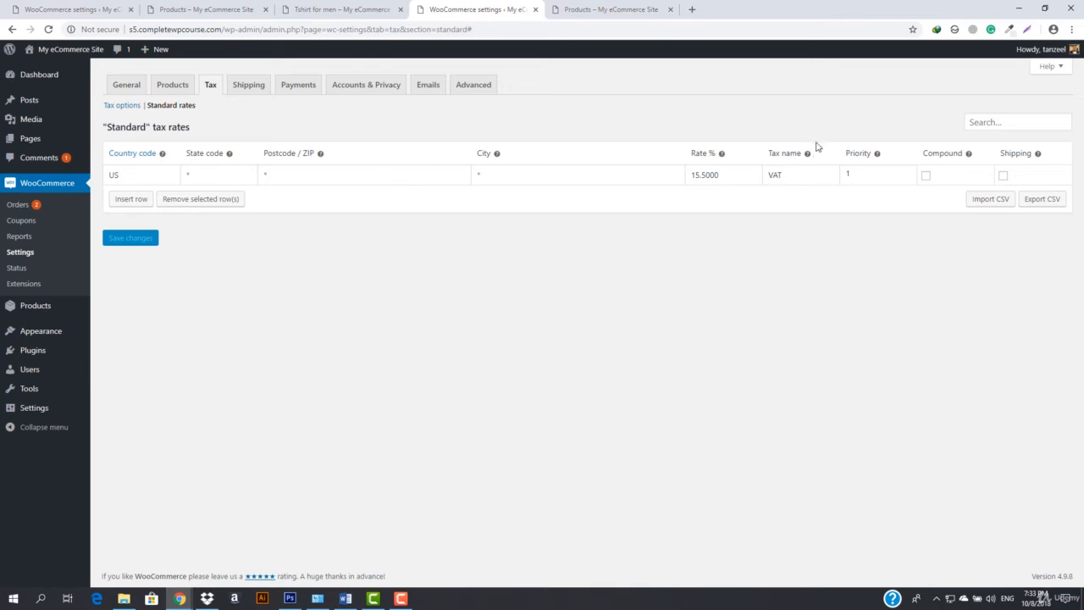
Add a second standard rate row for all countries with a rate of 20% and save it
left_click(142, 201)
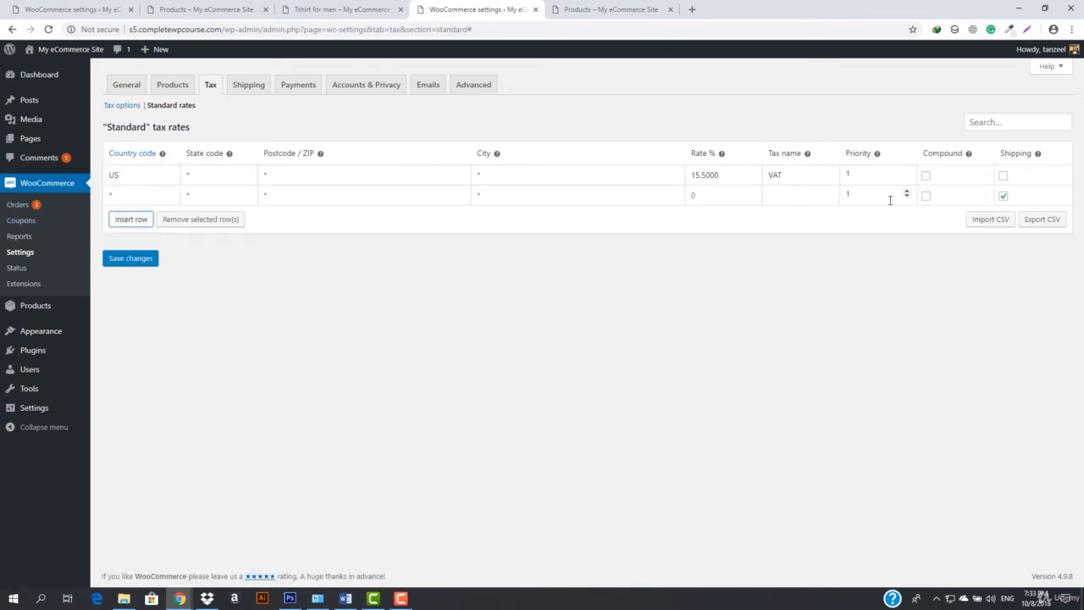
left_click(718, 196)
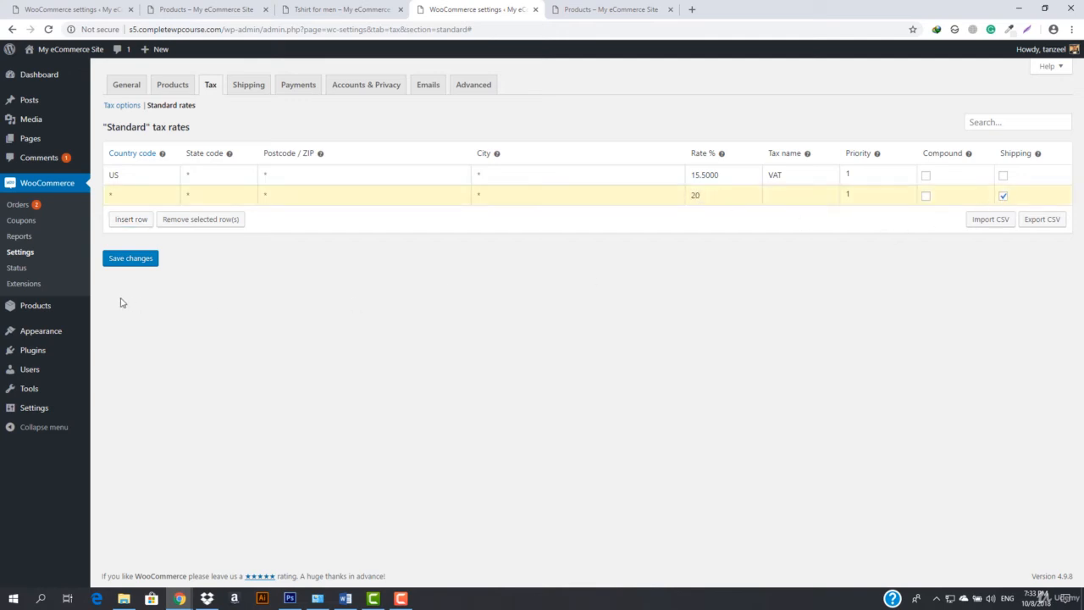
left_click(117, 258)
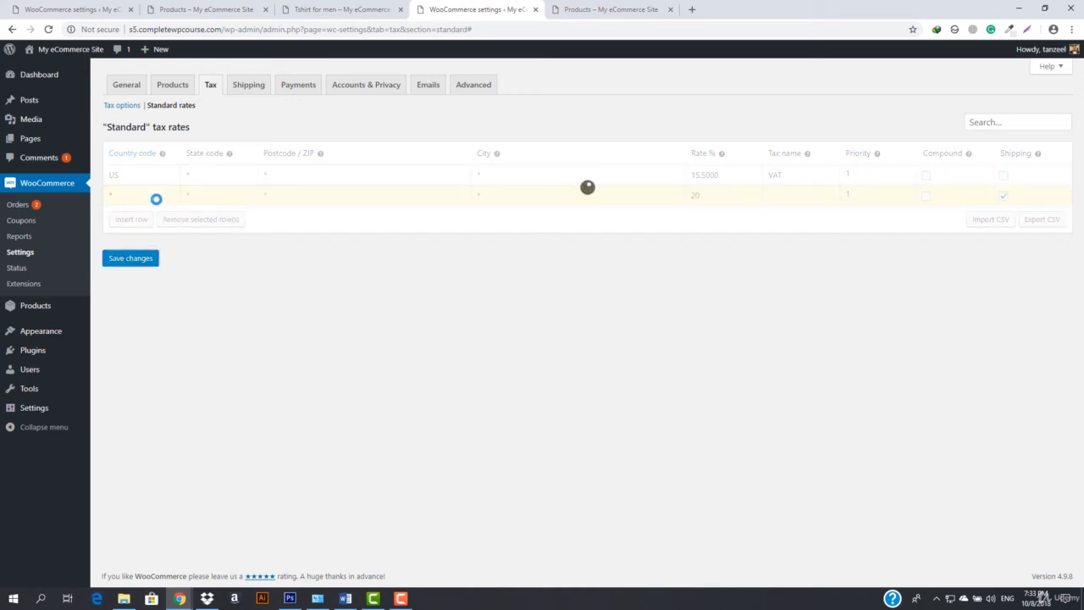
mouse_move(51, 49)
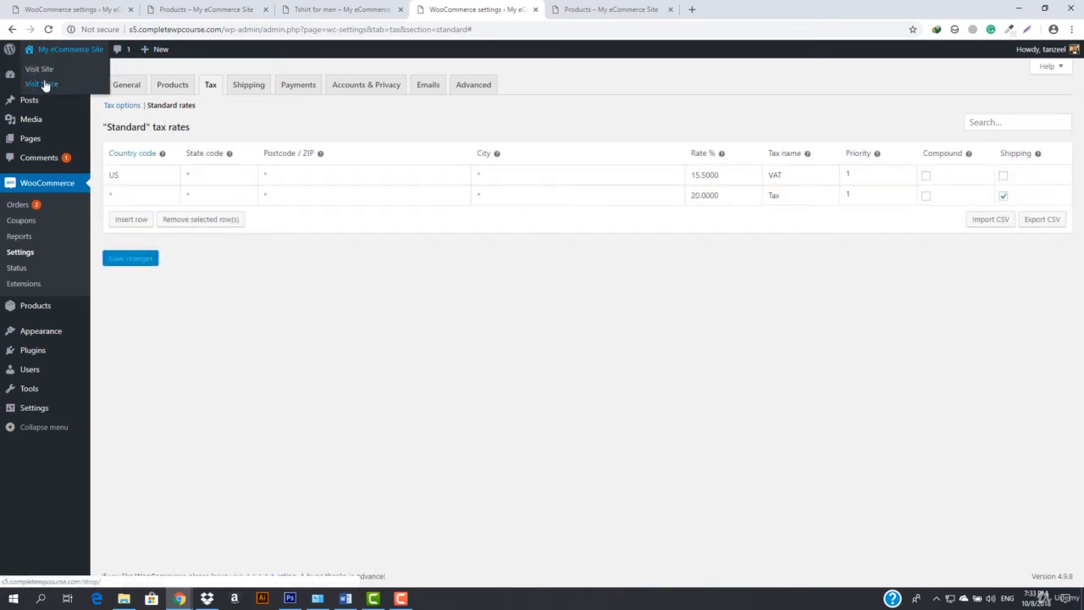
right_click(45, 85)
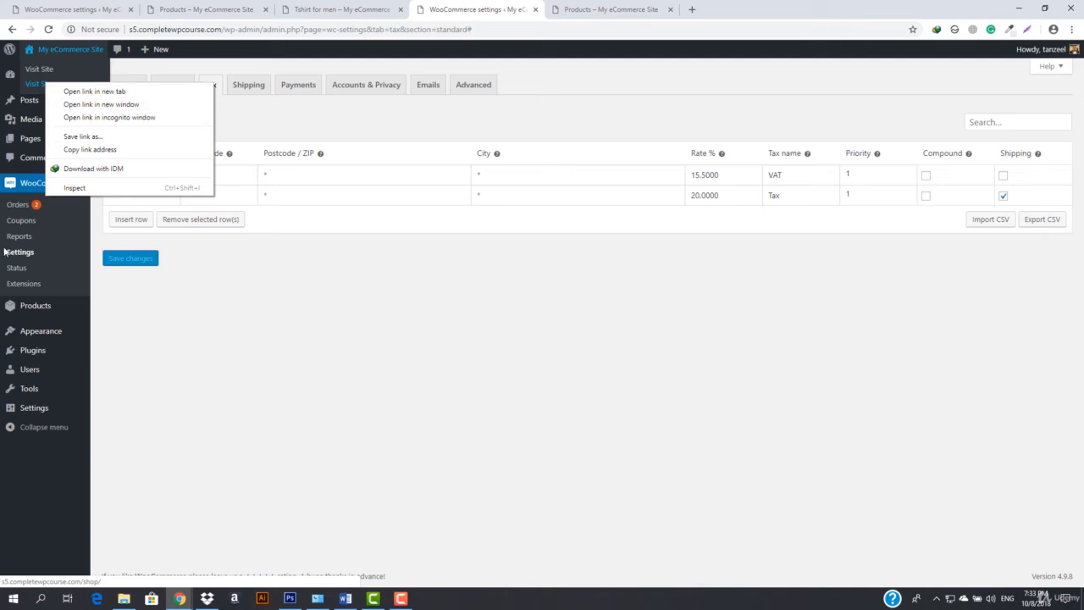
left_click(166, 323)
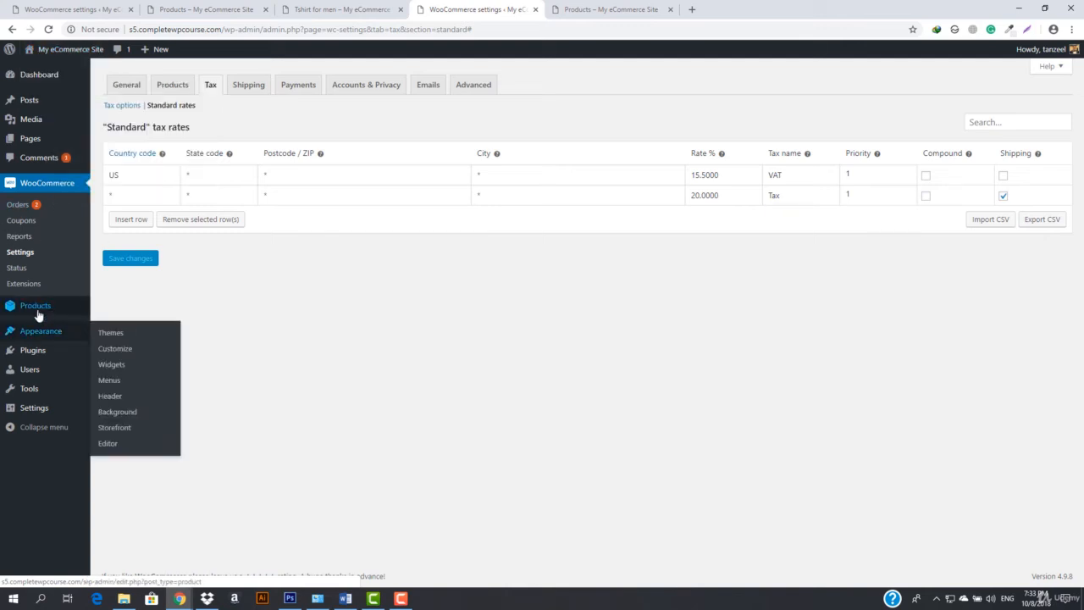
Open the list of all products in a new browser tab and switch to it
mouse_move(43, 306)
right_click(116, 308)
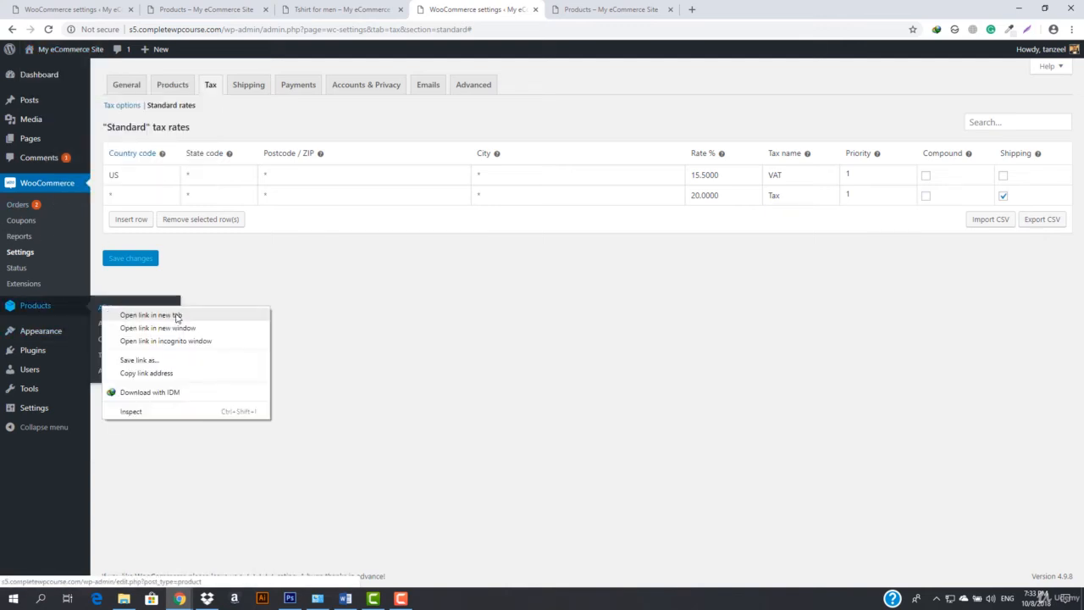
left_click(181, 315)
left_click(737, 9)
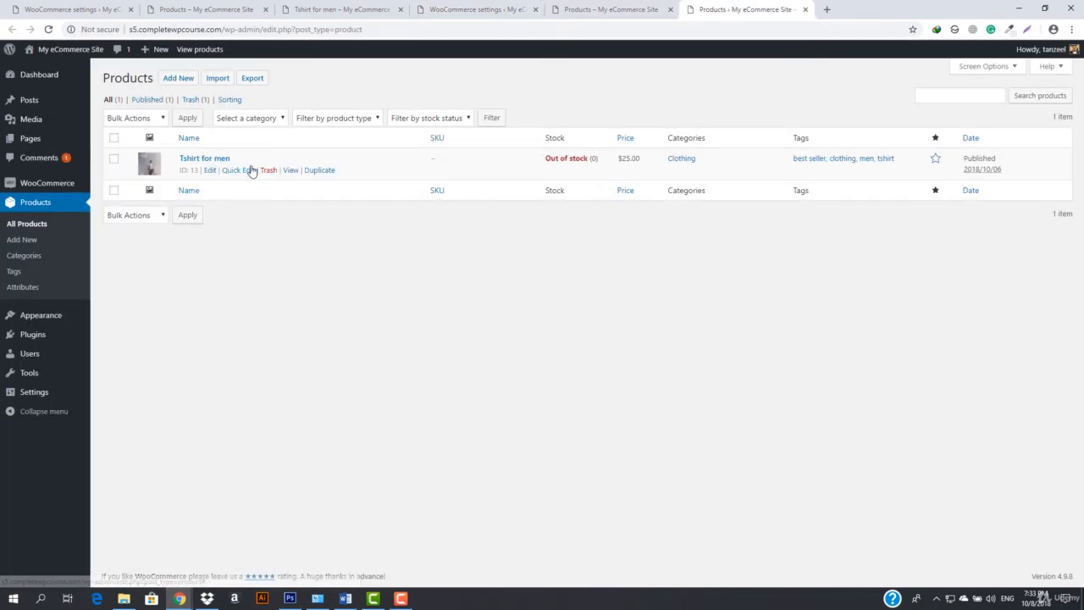
Quick-edit the Tshirt for men product to set its stock quantity to 10 and update it
left_click(237, 170)
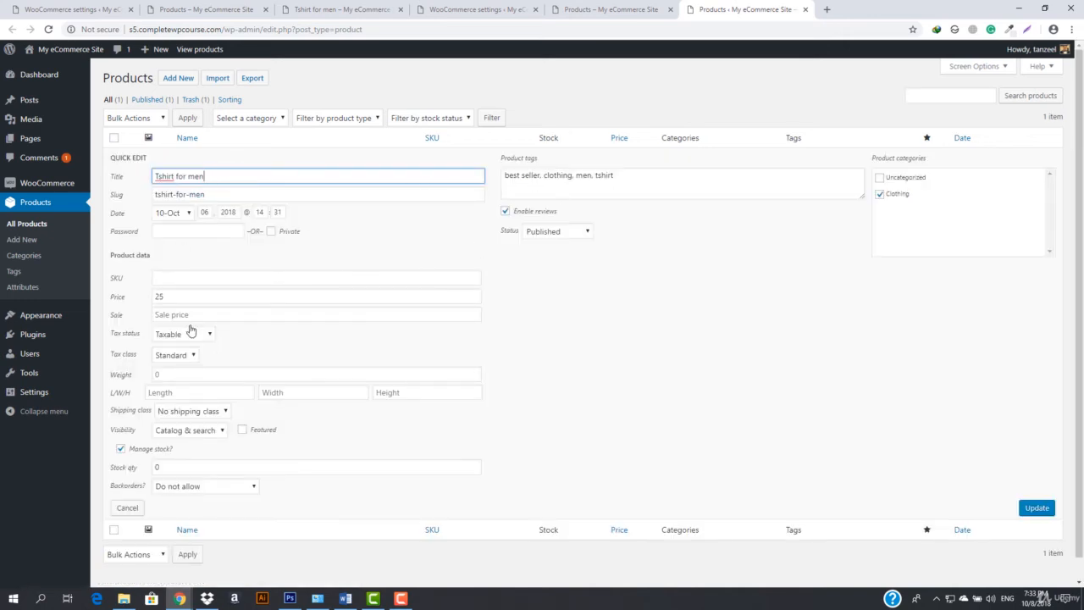
scroll(198, 394, "down", 1)
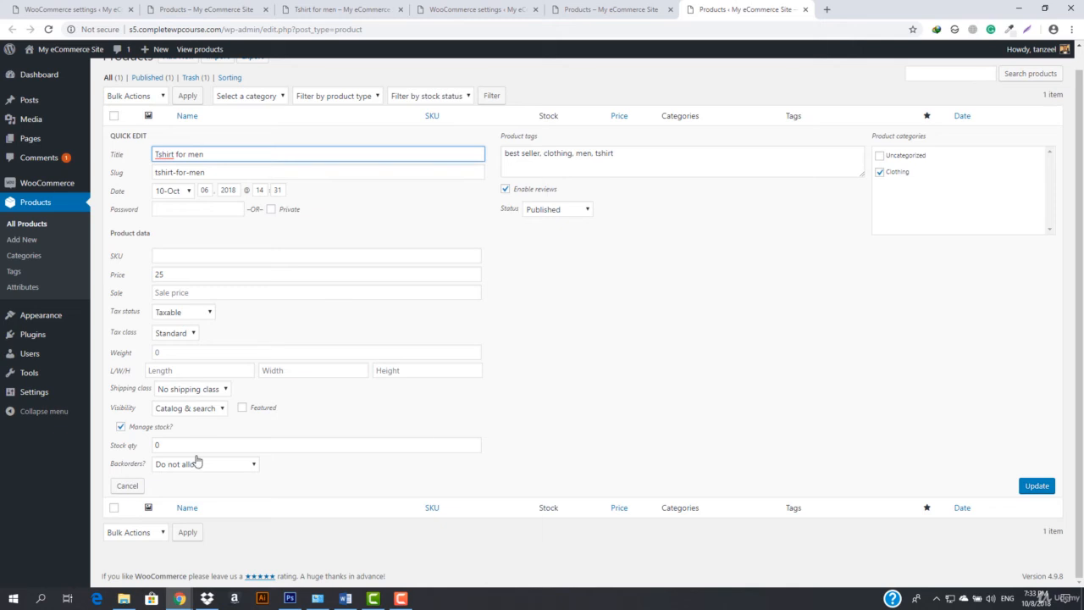
left_click(199, 445)
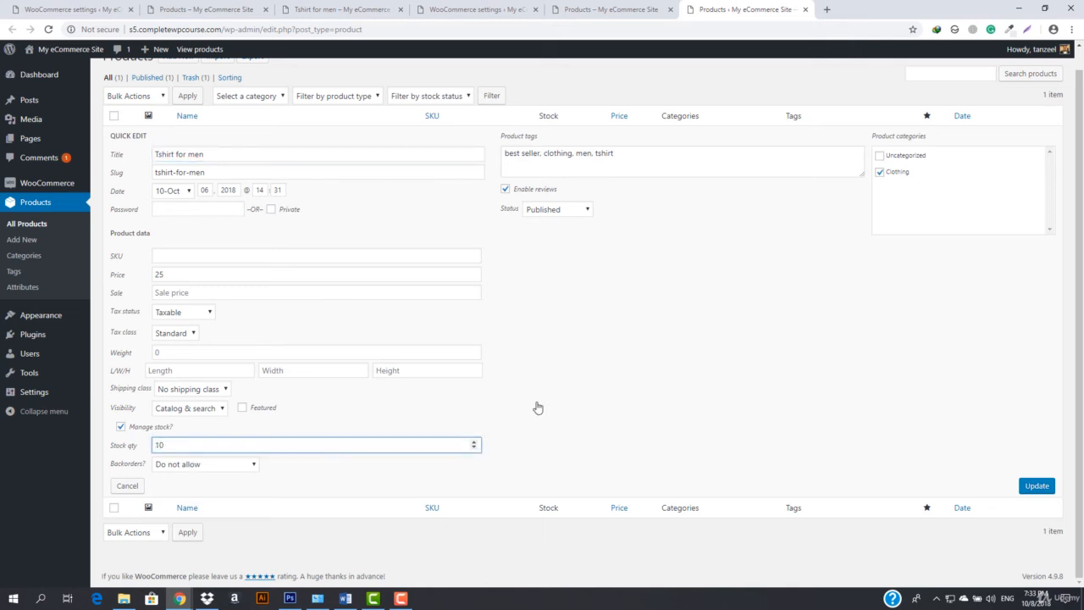
left_click(1036, 486)
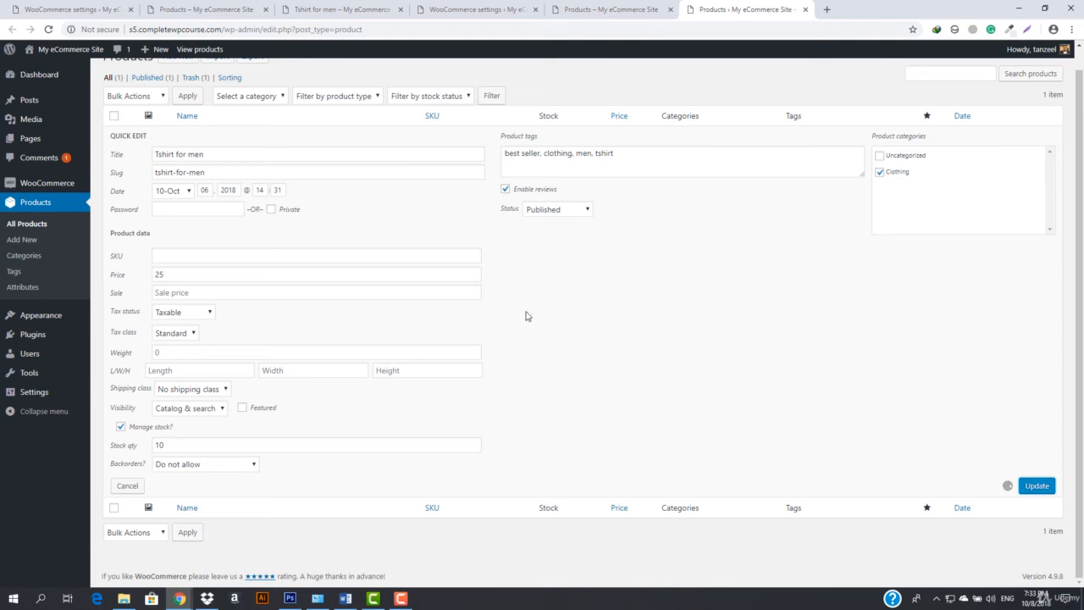
Visit the store's shop page and check the price shown for the Tshirt for men product
mouse_move(61, 45)
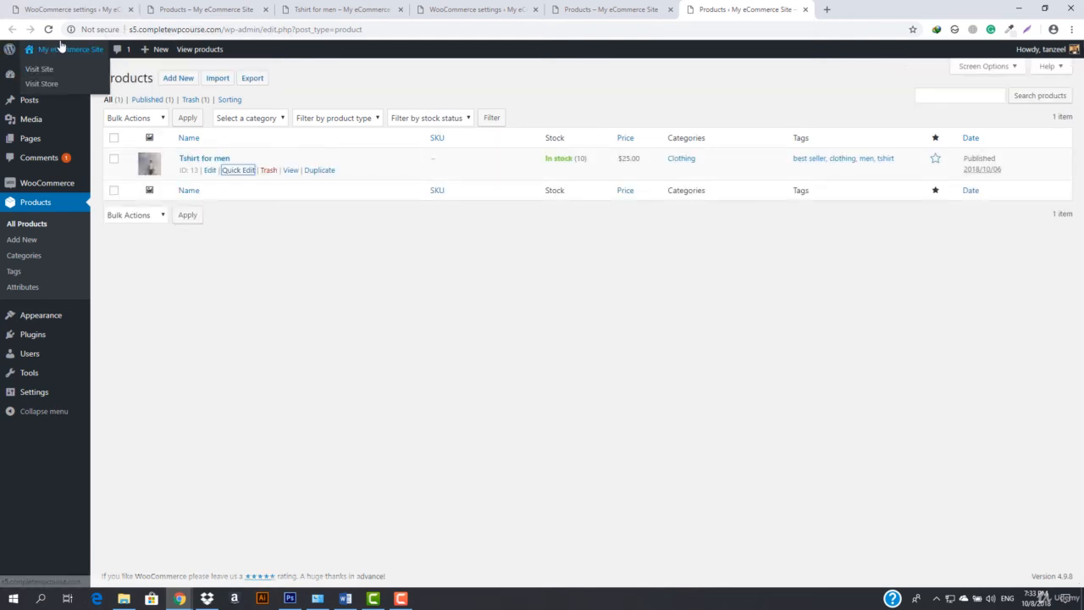
left_click(47, 87)
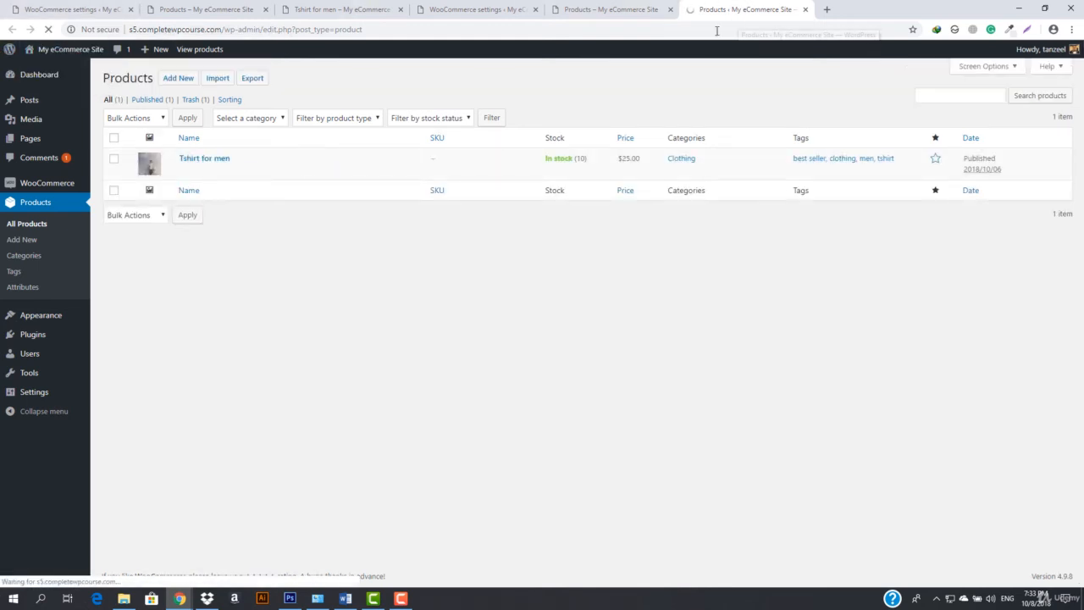
scroll(406, 332, "down", 1)
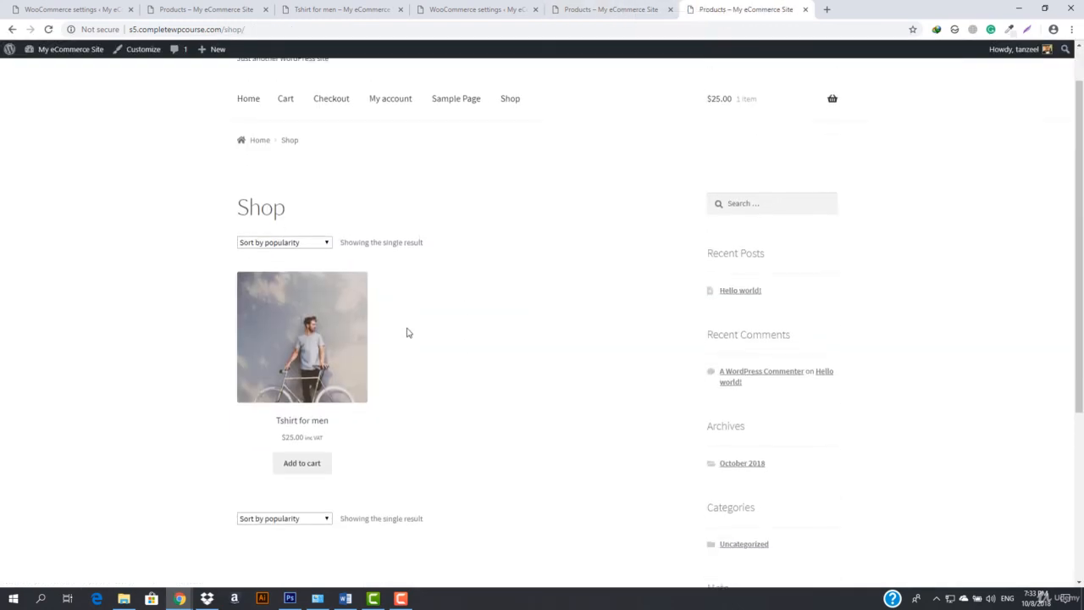
scroll(406, 333, "down", 1)
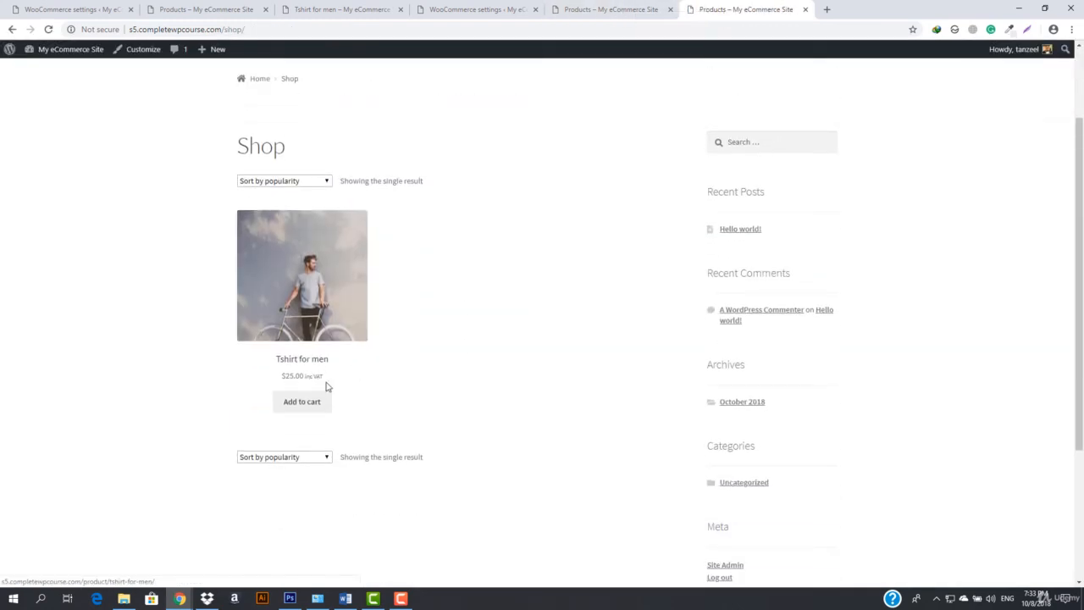
left_click(646, 4)
left_click(691, 10)
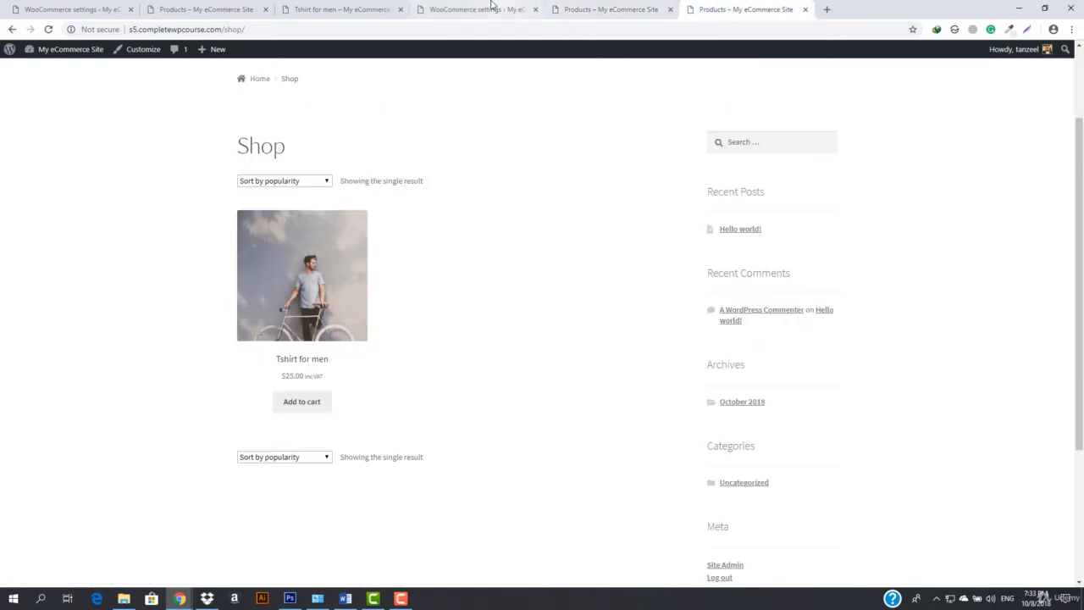
Compare the price display settings and suffix in the tax options with the T-shirt's price on the shop page
left_click(492, 4)
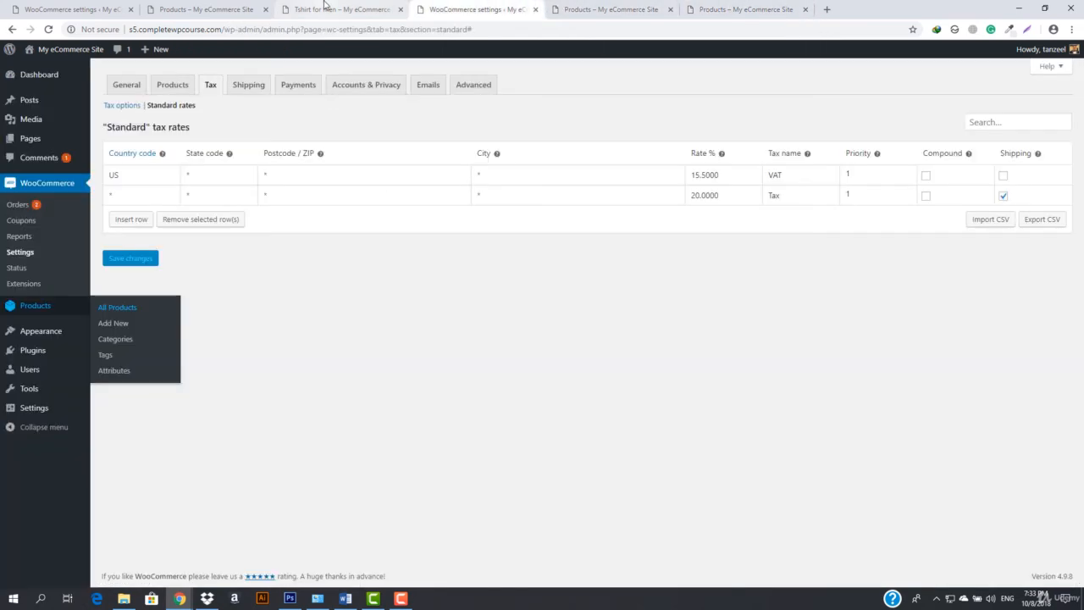
left_click(119, 106)
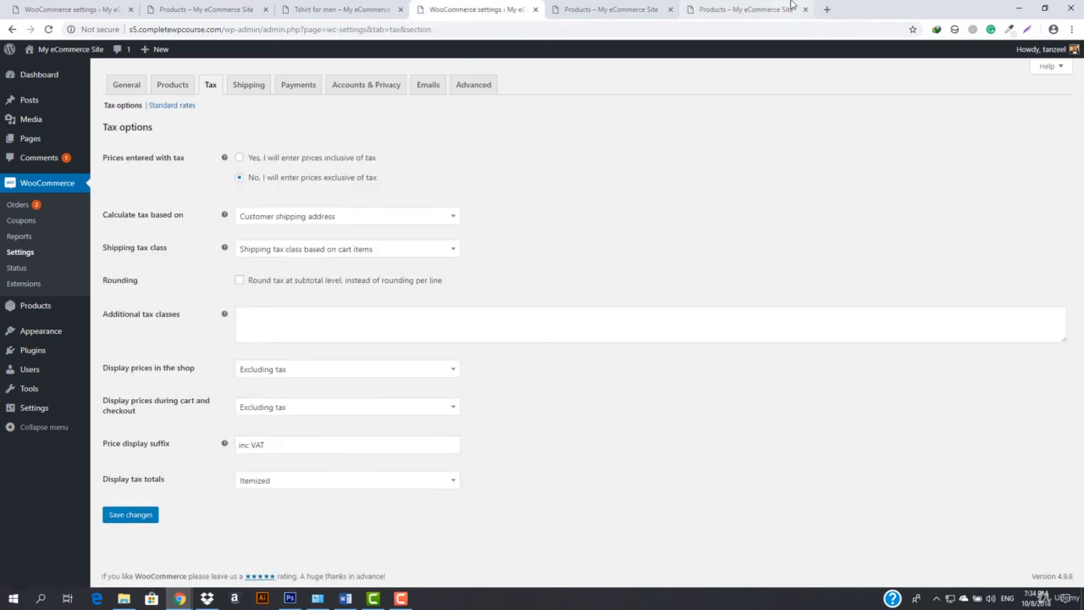
left_click(758, 9)
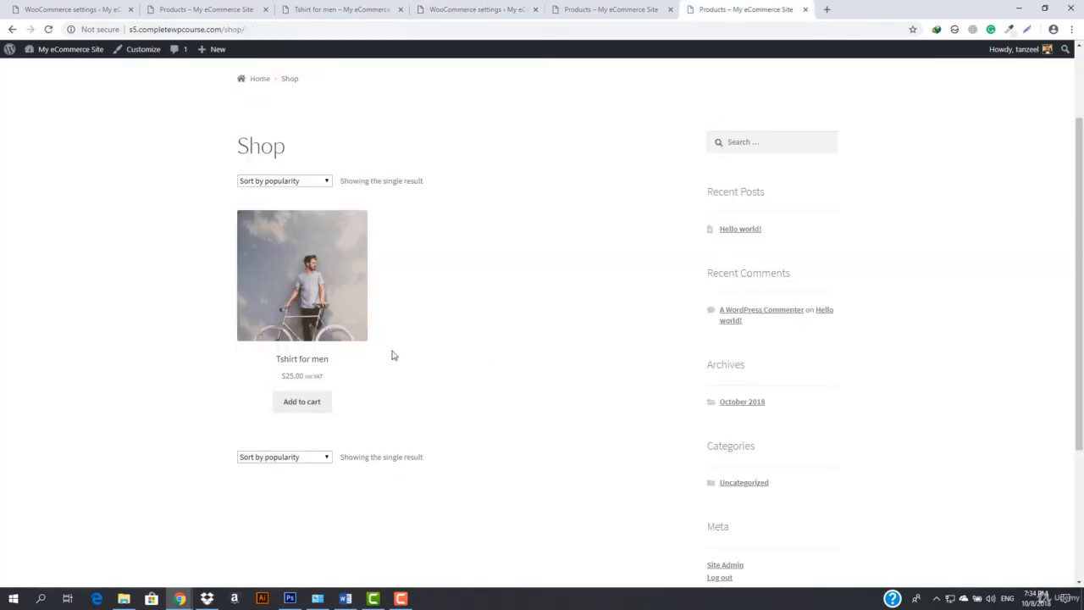
left_click(610, 9)
left_click(438, 7)
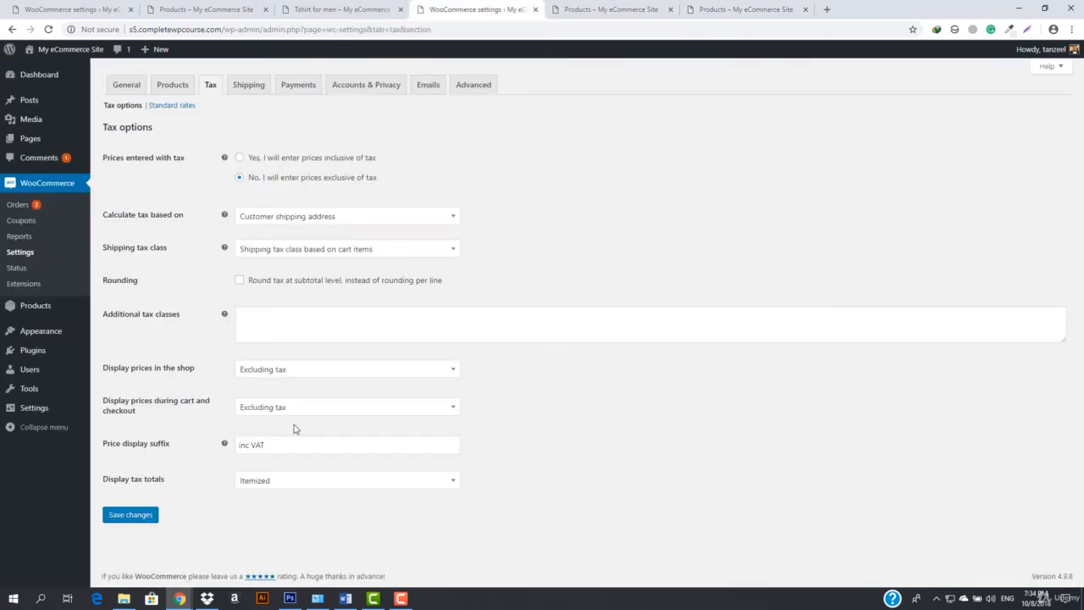
left_click(747, 9)
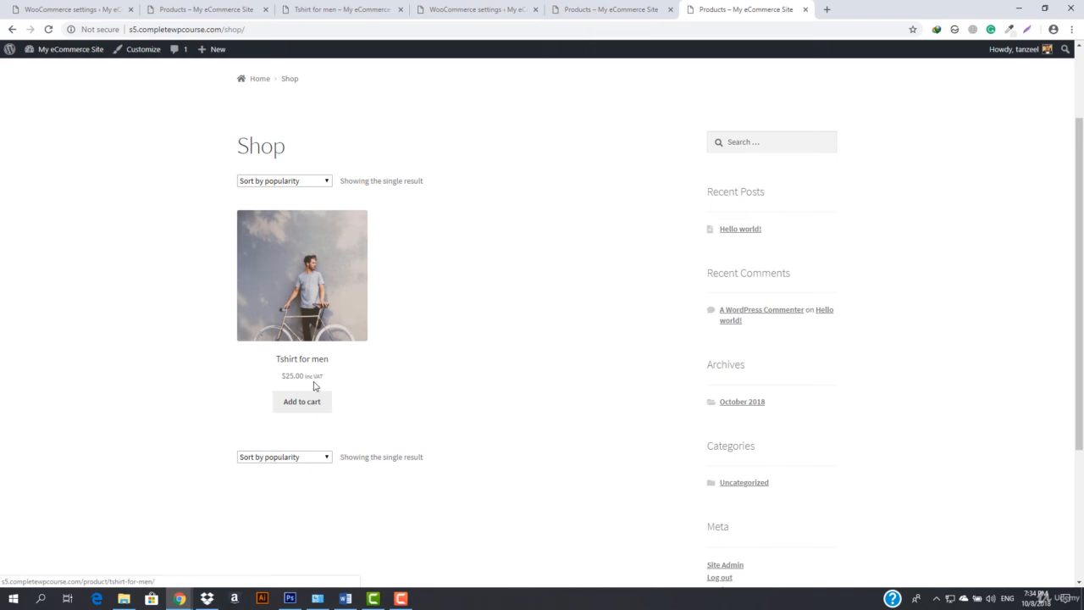
key("ctrl+shift+Tab")
key("ctrl+shift+Tab")
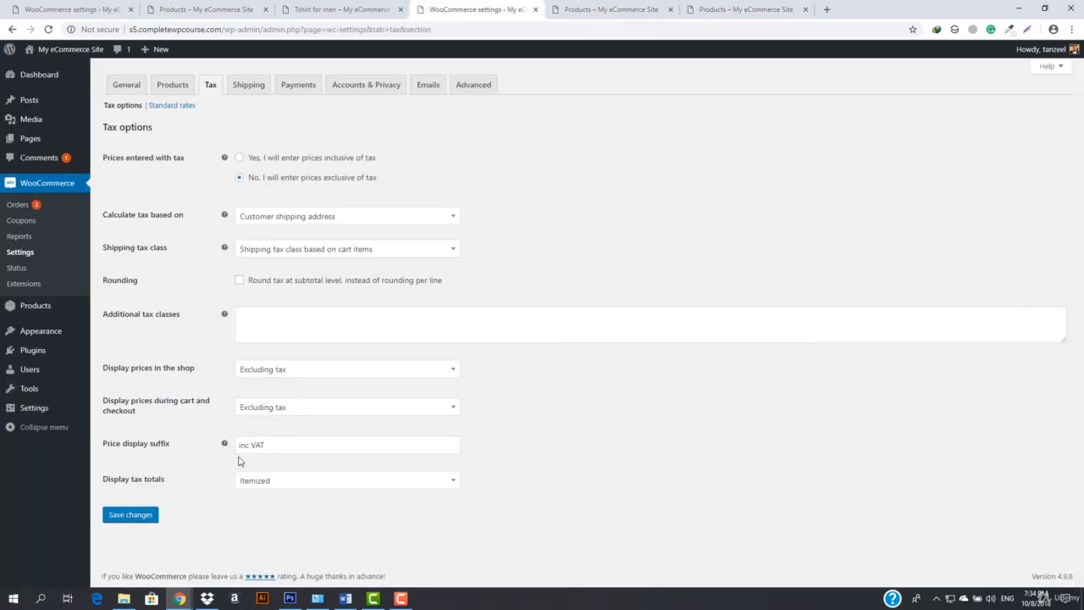
double_click(250, 445)
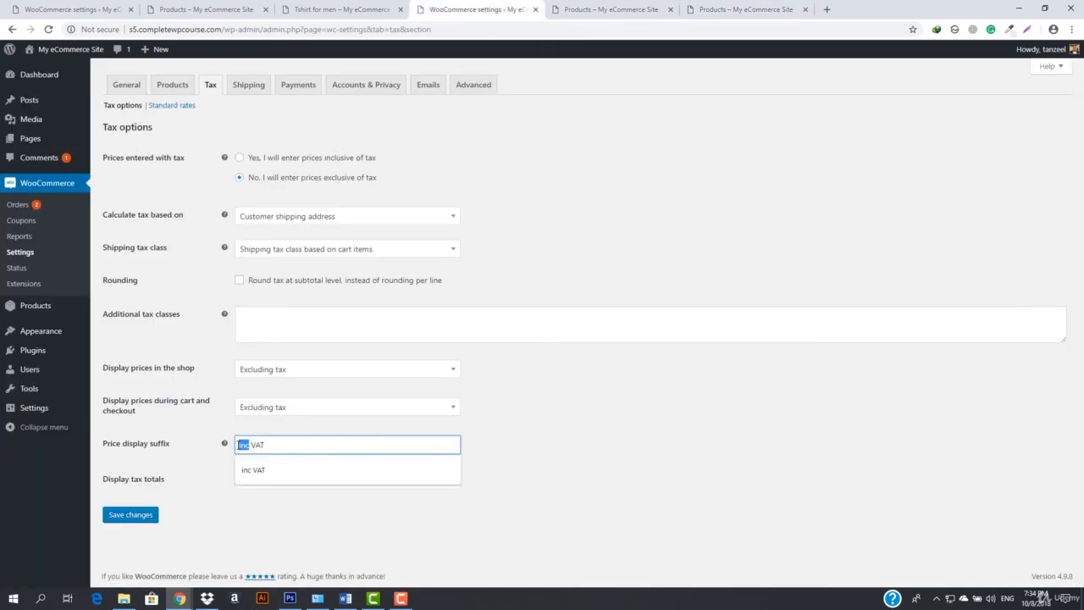
left_click(556, 438)
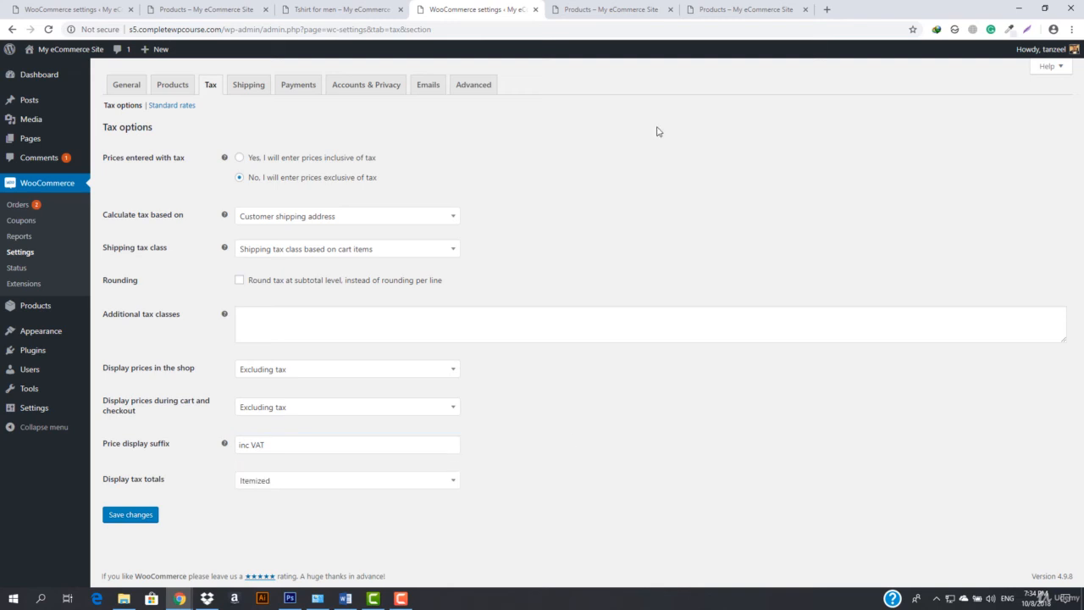
Add the T-shirt to the cart from the shop page and examine the shipping and VAT in the cart totals
left_click(768, 7)
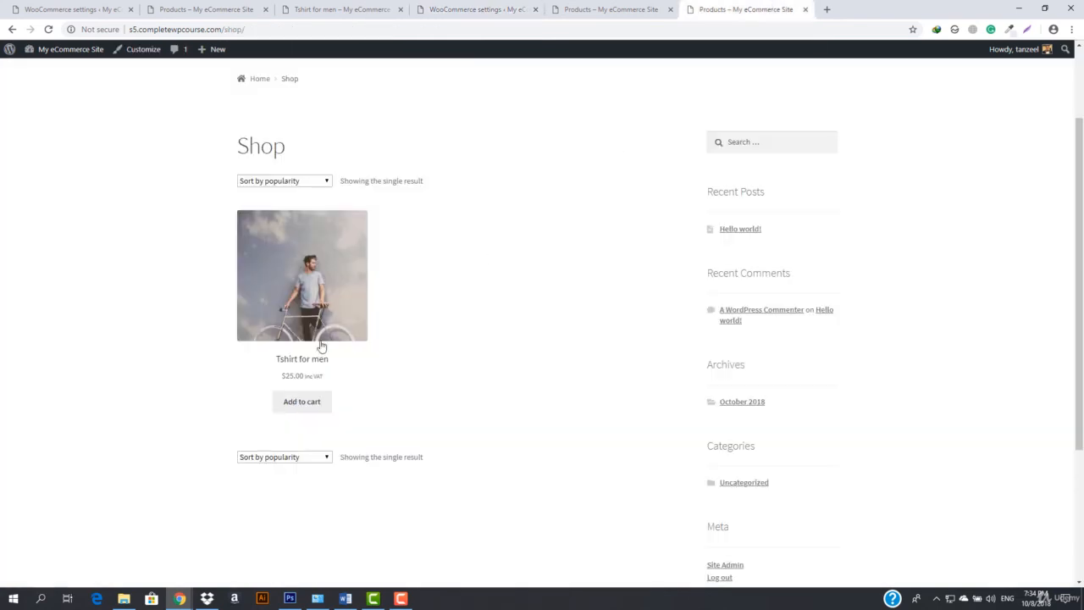
left_click(305, 407)
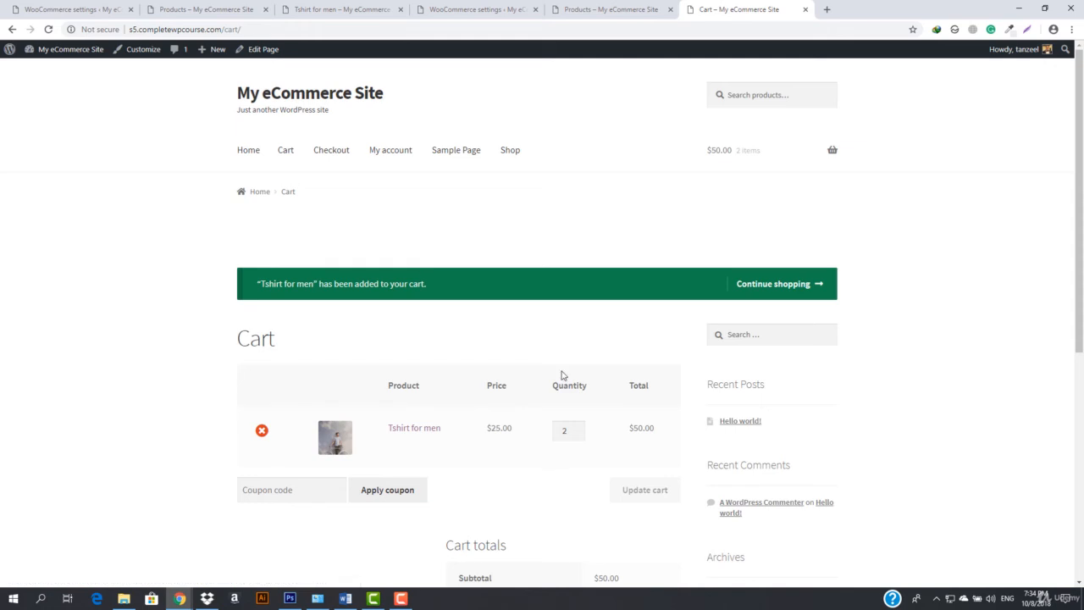
scroll(601, 308, "down", 2)
scroll(521, 432, "down", 3)
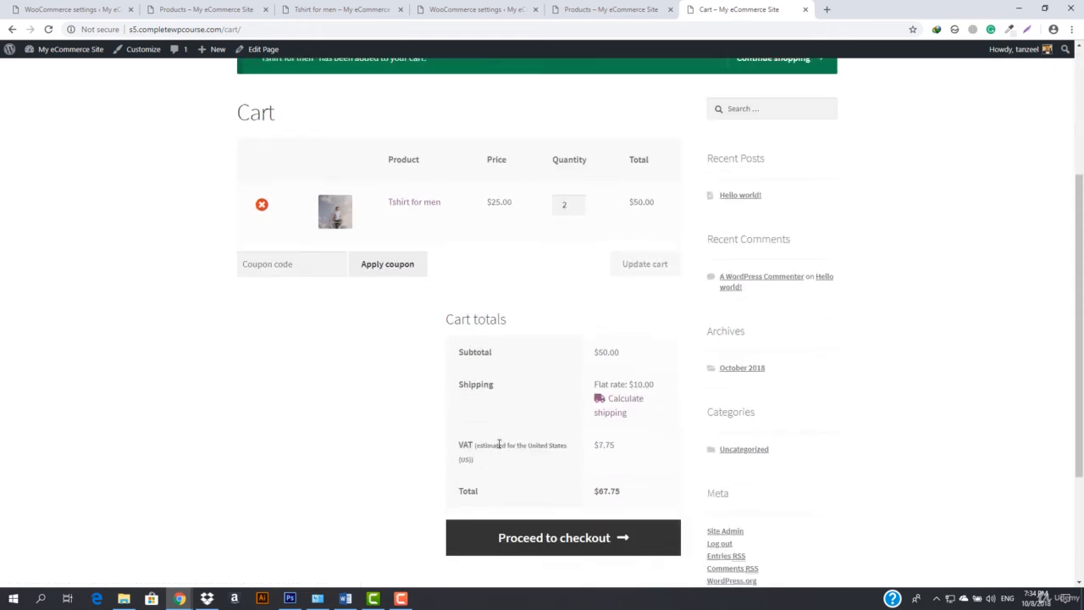
left_click_drag(477, 390, 562, 410)
left_click(611, 383)
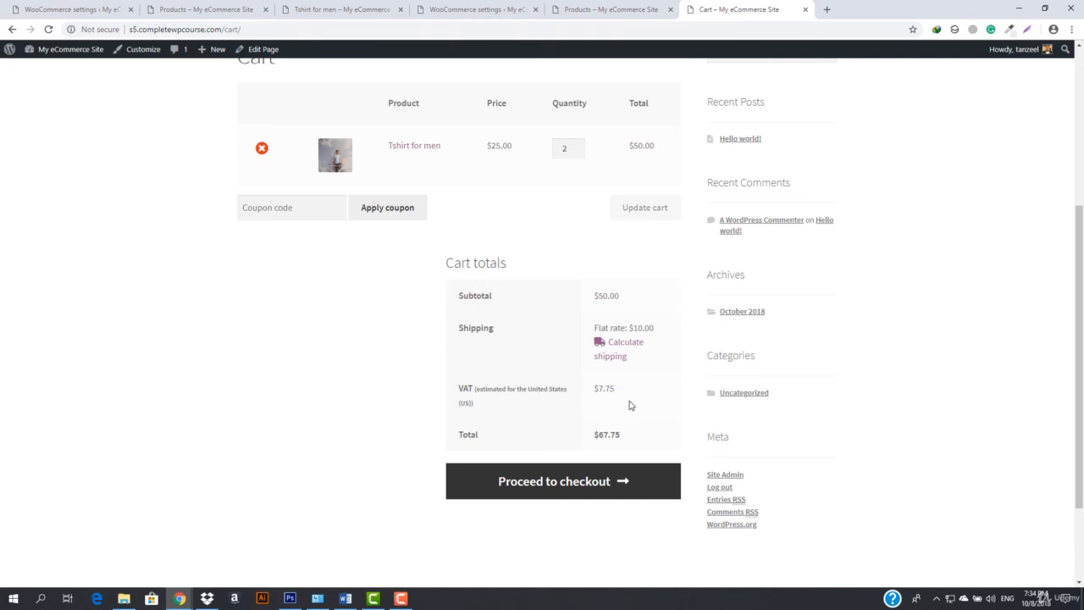
Open the cart's shipping calculator and show its list of countries
left_click(621, 345)
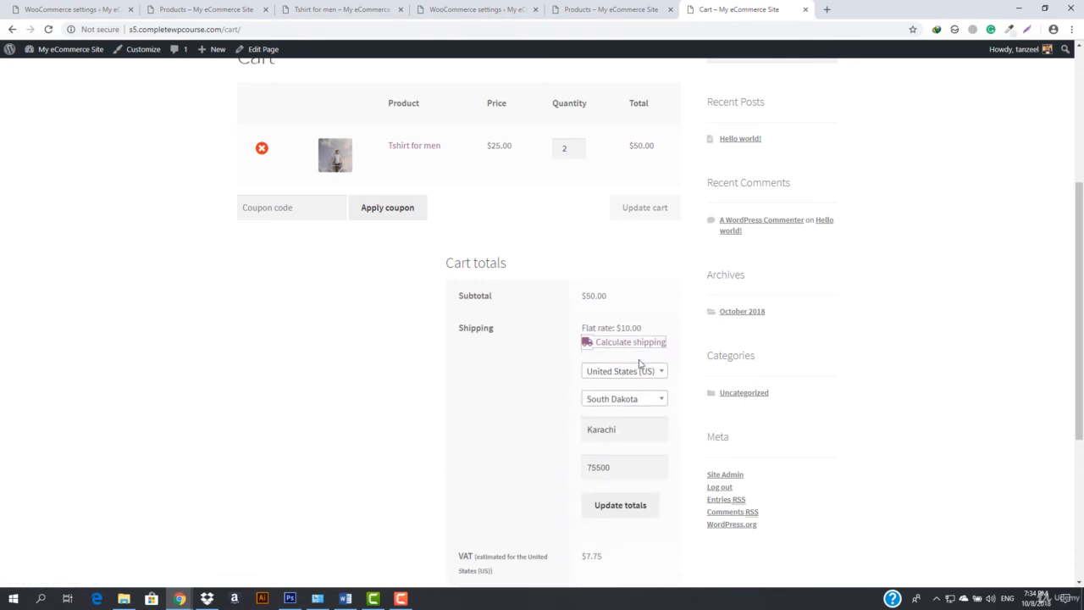
scroll(592, 390, "down", 2)
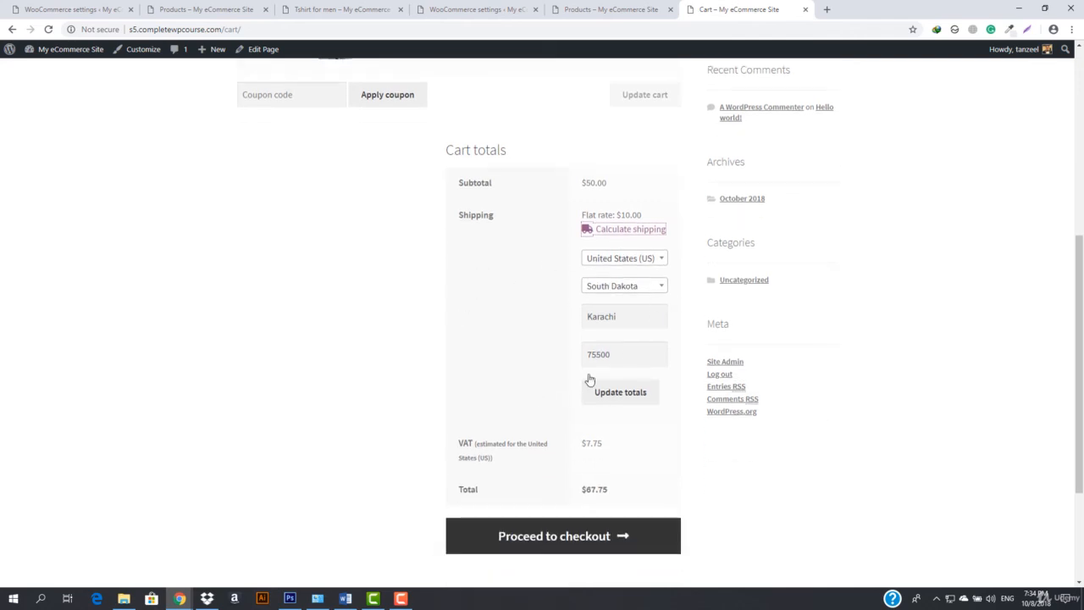
left_click(619, 260)
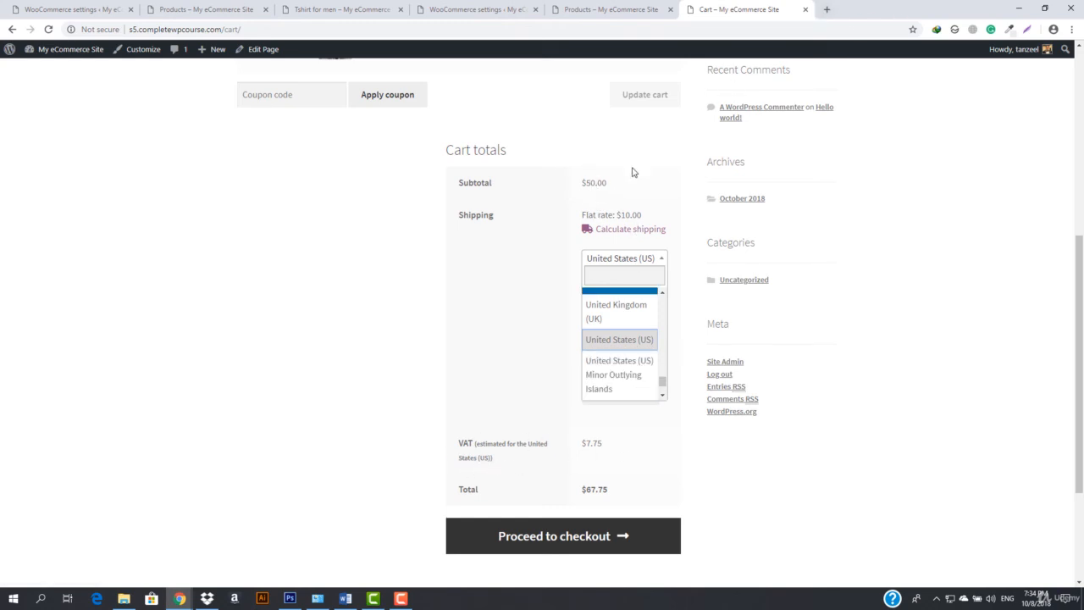
Calculate 50*15% in a new browser tab to check the VAT amount, and return to the cart
left_click(825, 6)
type("50*15")
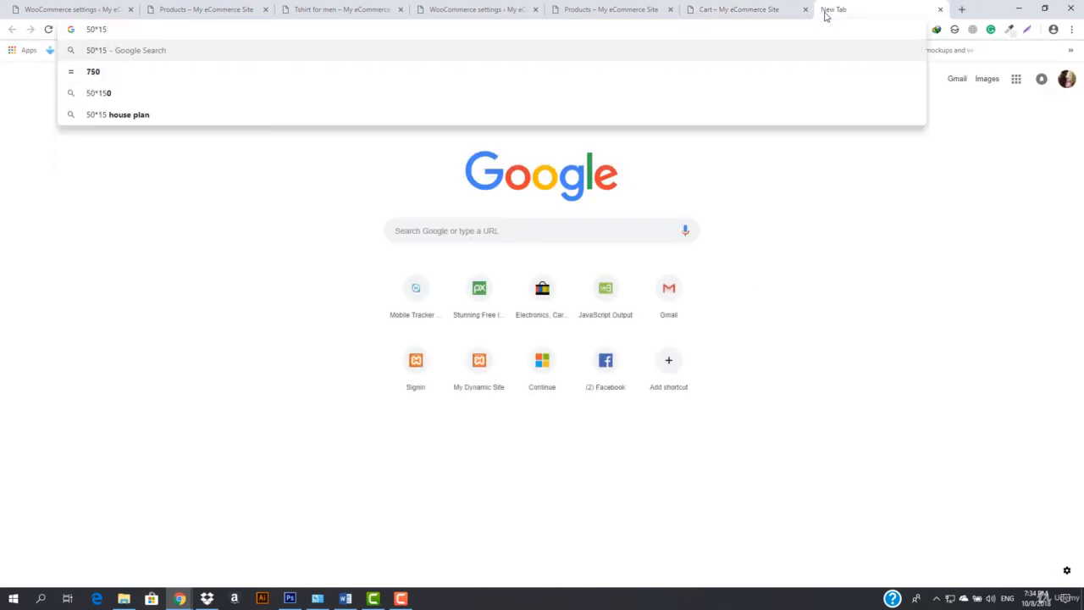
type("%")
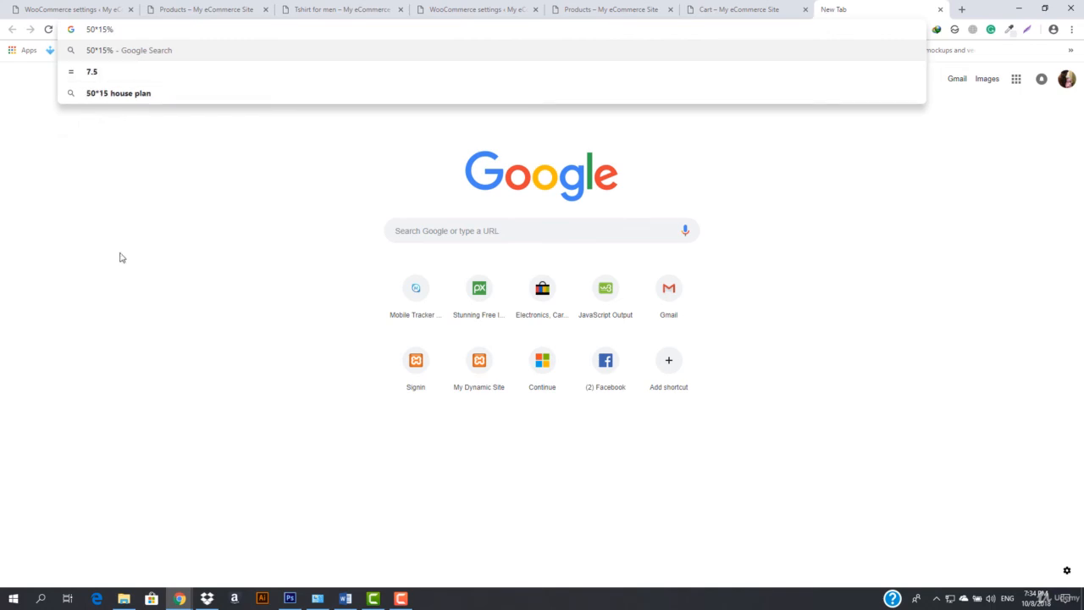
left_click(747, 7)
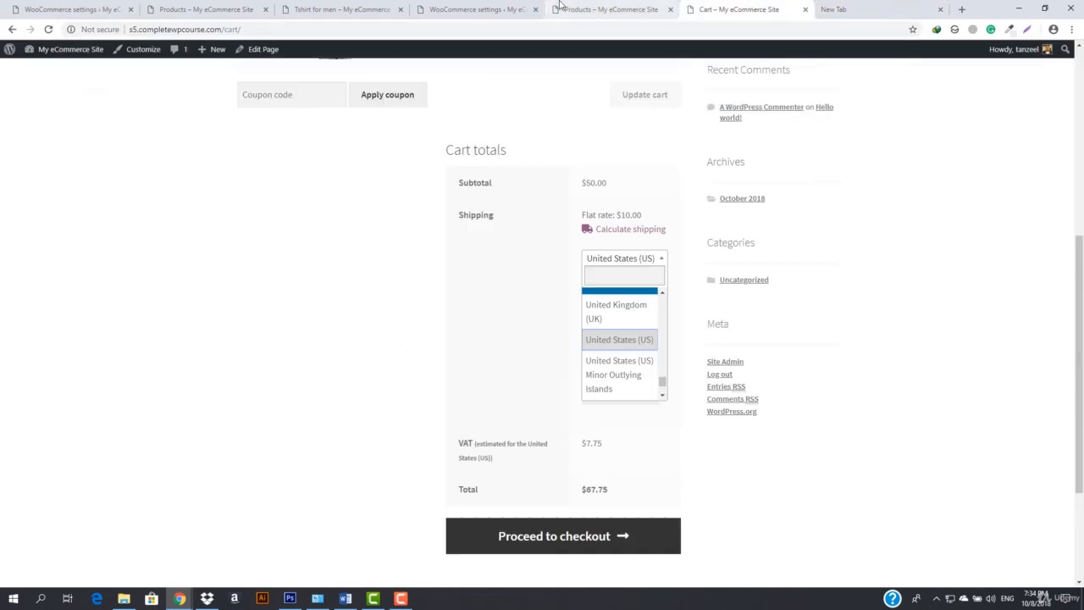
Try to update the cart totals with the shipping country set to United Kingdom (UK)
left_click(605, 314)
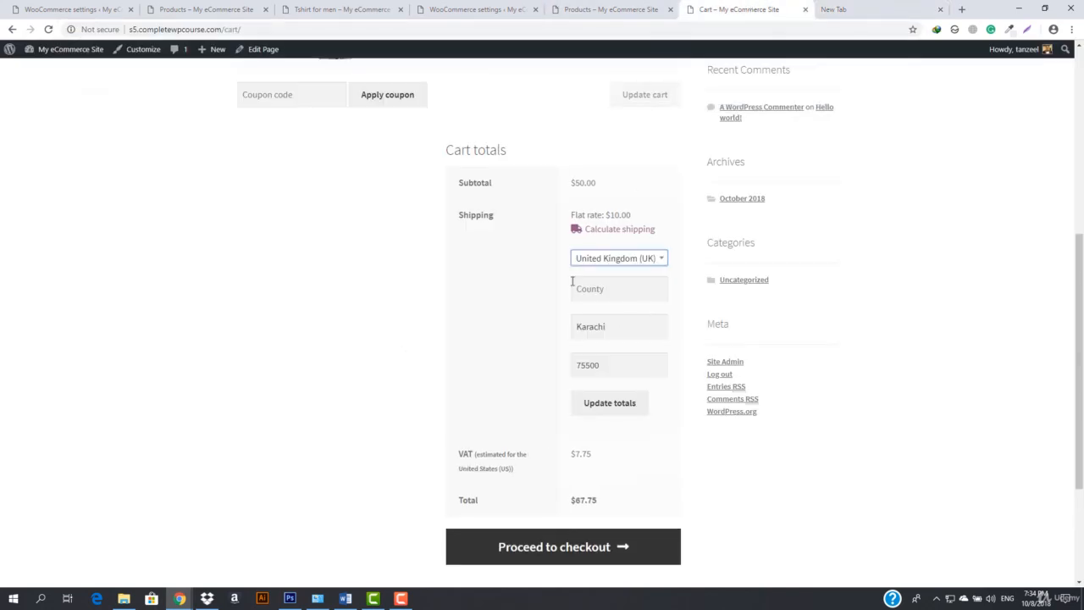
left_click(615, 408)
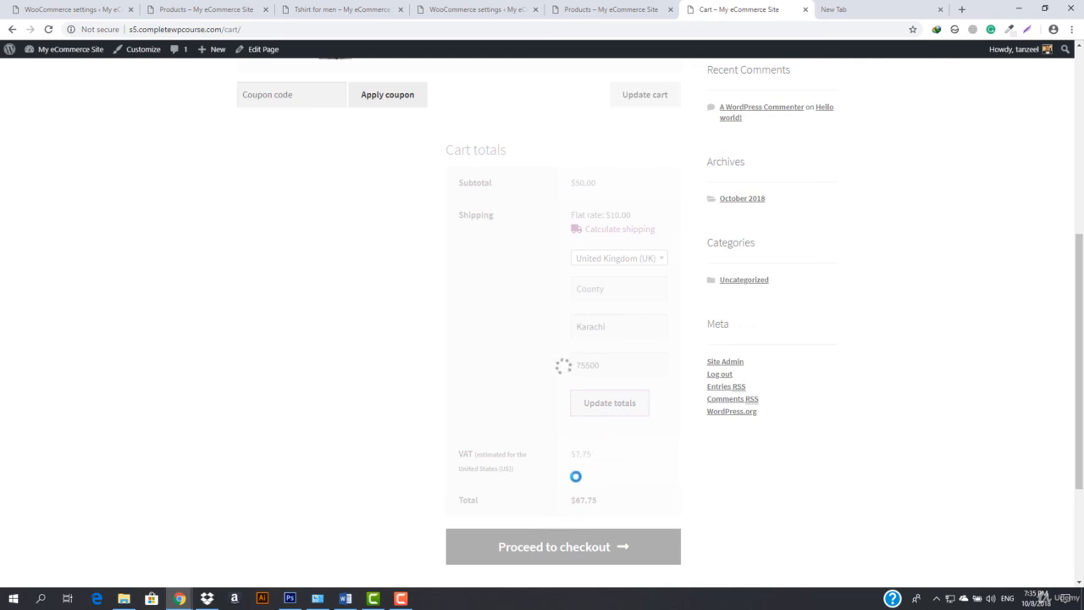
Set the shipping country to Zambia in the cart's shipping calculator and update the totals
left_click(619, 235)
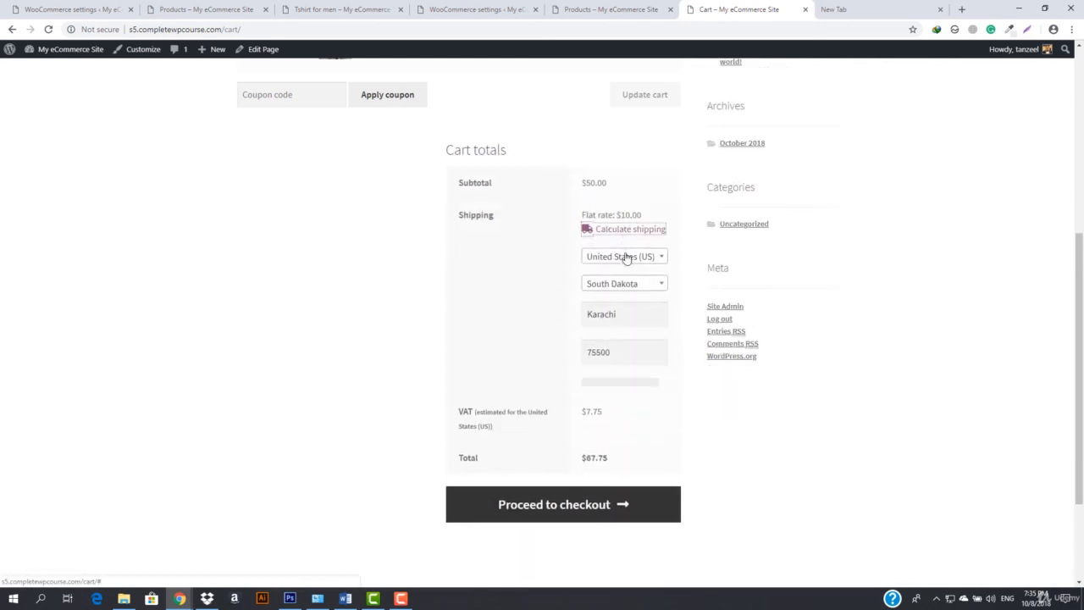
left_click(622, 258)
scroll(613, 339, "down", 3)
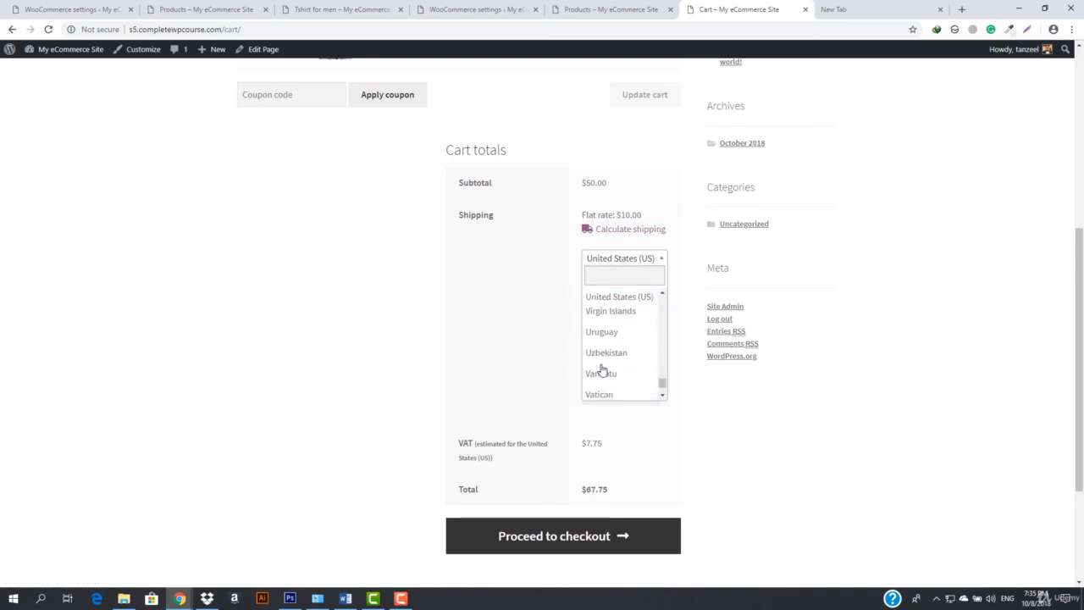
left_click(609, 372)
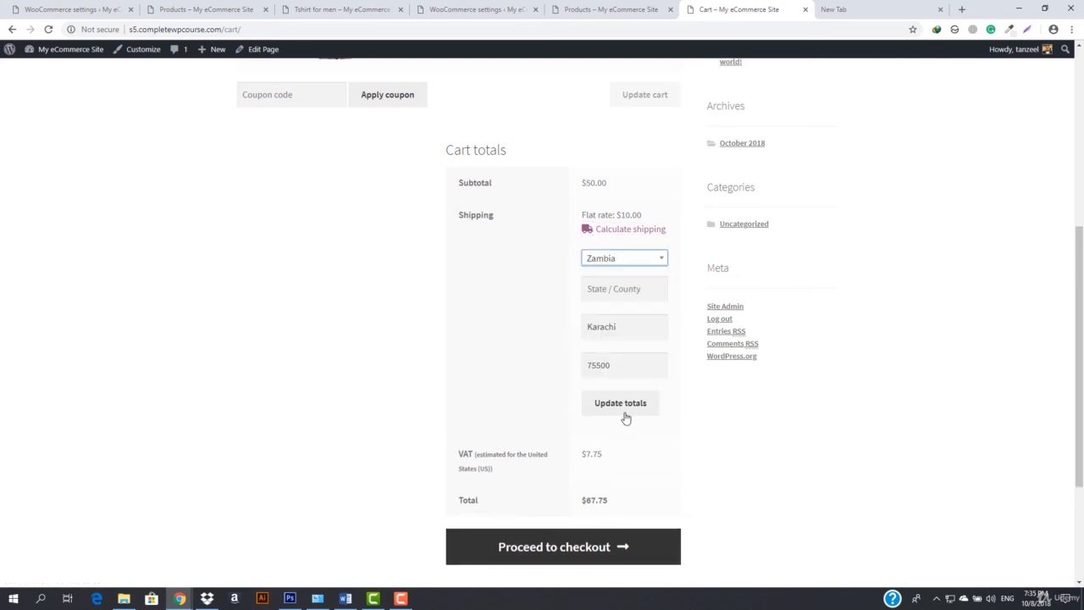
left_click(624, 413)
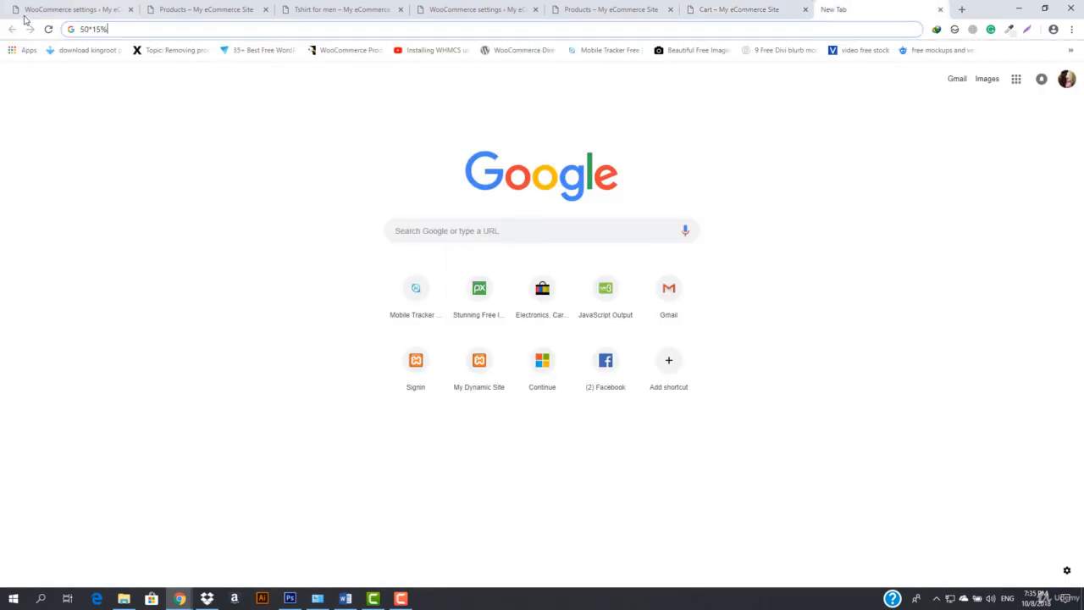
Calculate 50*20% in the Google browser tab to check the tax amount, and reopen the cart's shipping calculator
left_click(851, 9)
key("BackSpace")
key("BackSpace")
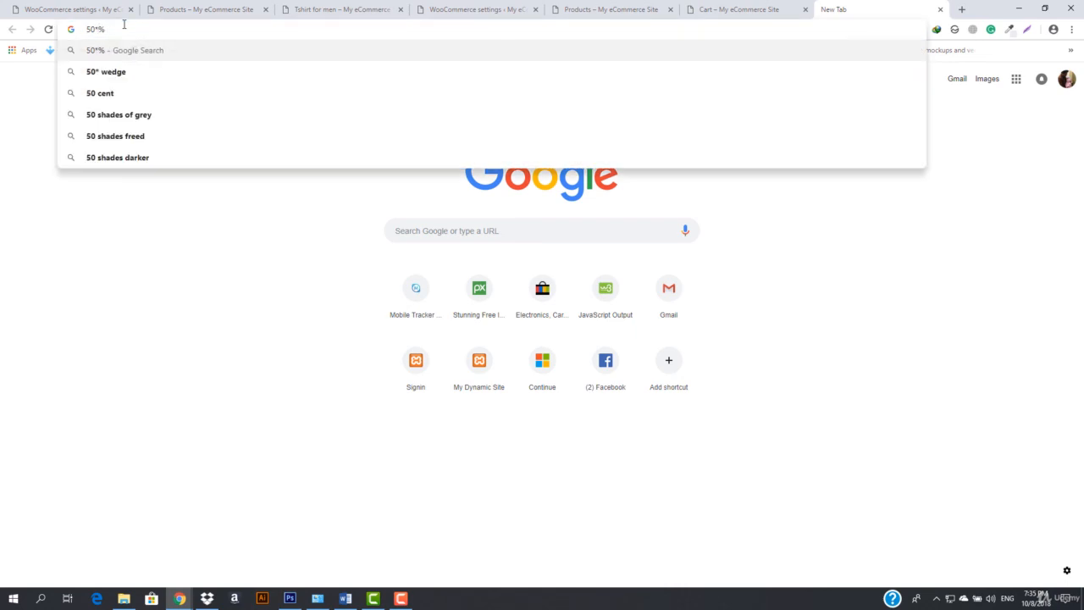
type("20")
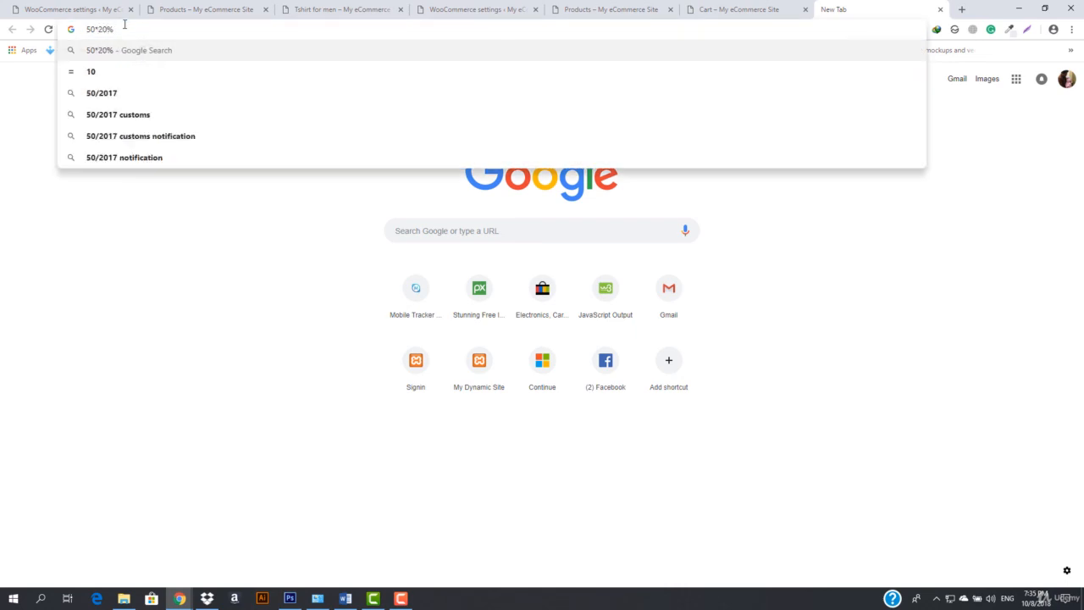
left_click(94, 83)
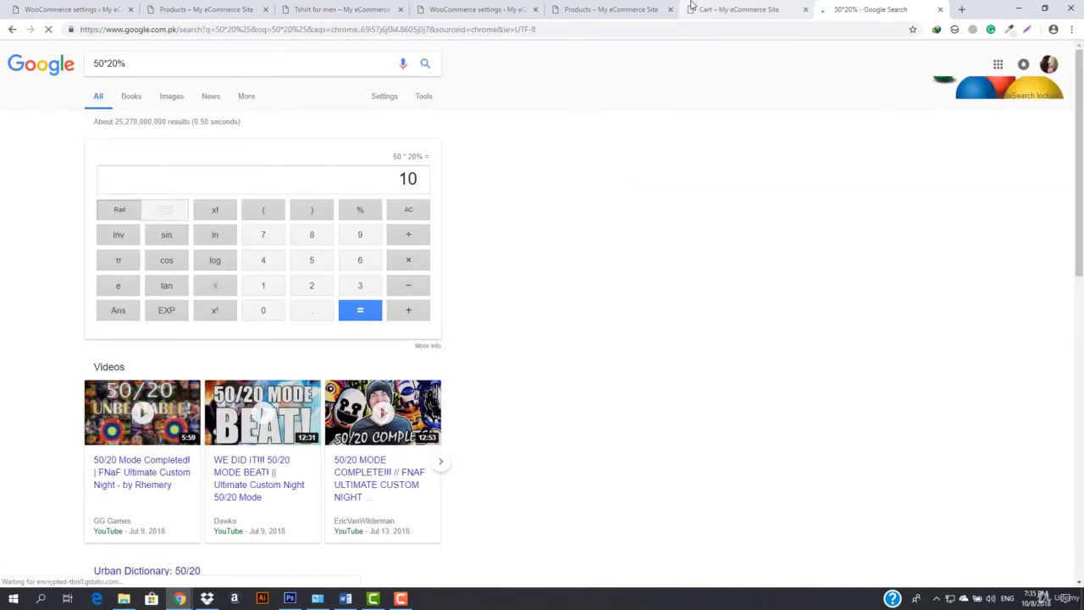
left_click(736, 9)
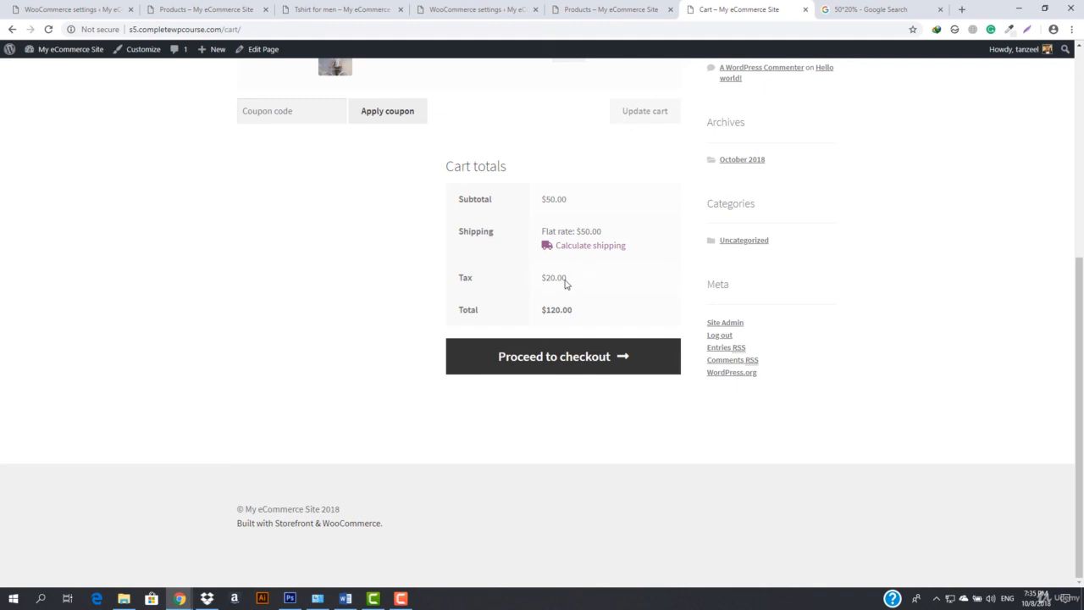
left_click(590, 244)
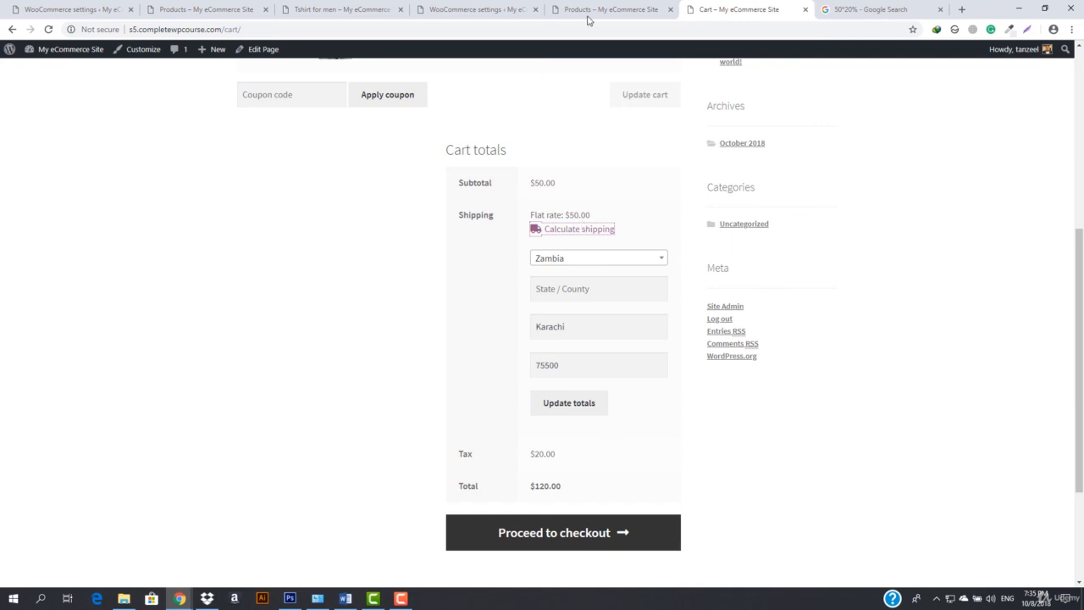
Show the WooCommerce standard tax rates to check which rates apply to shipping, and close the shop page
left_click(476, 10)
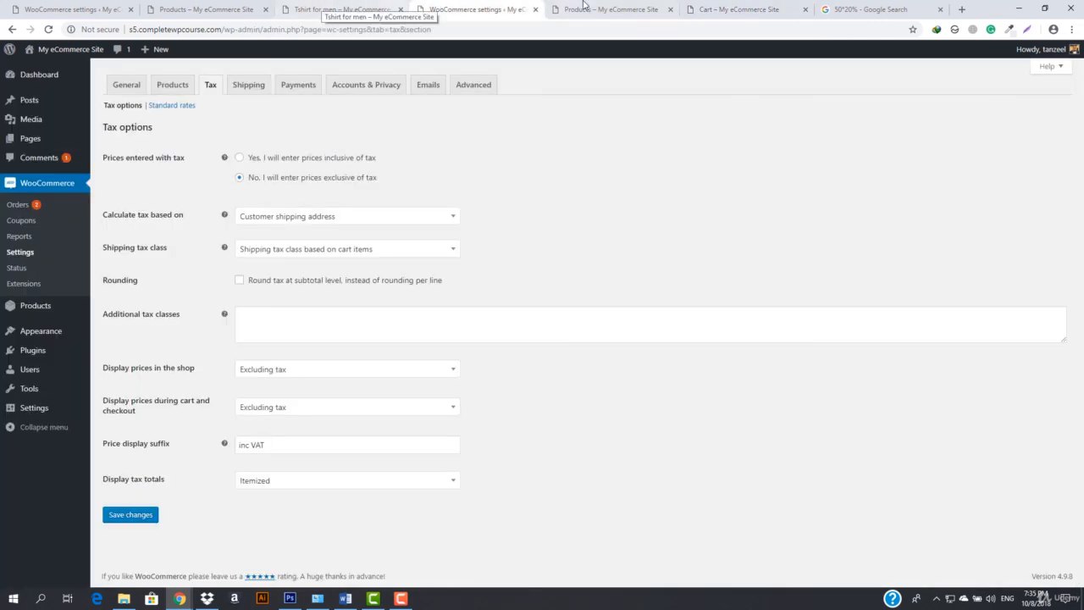
left_click(585, 8)
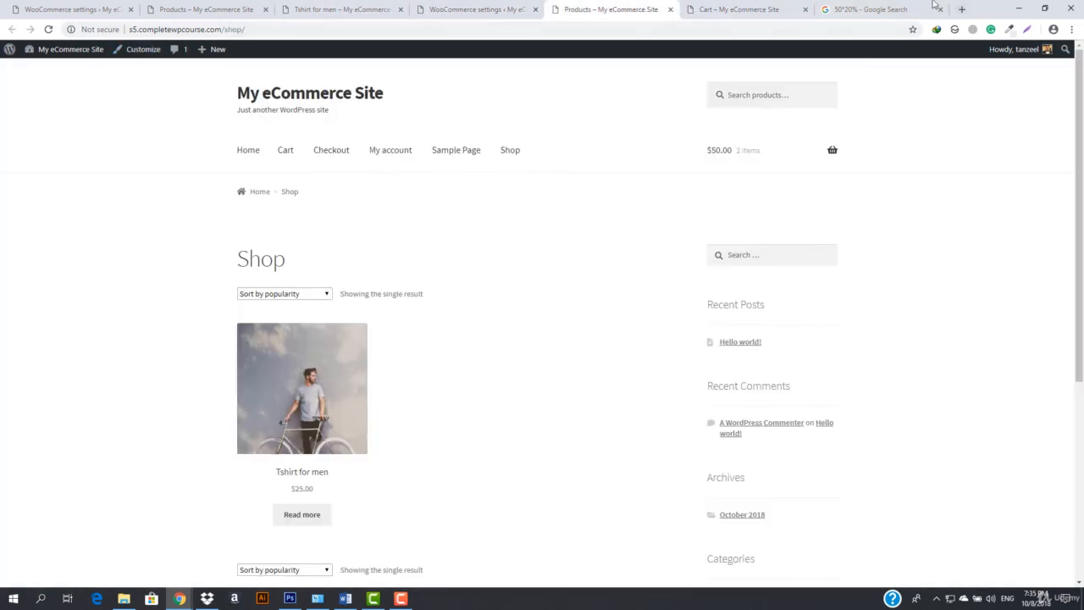
left_click(767, 10)
left_click(621, 9)
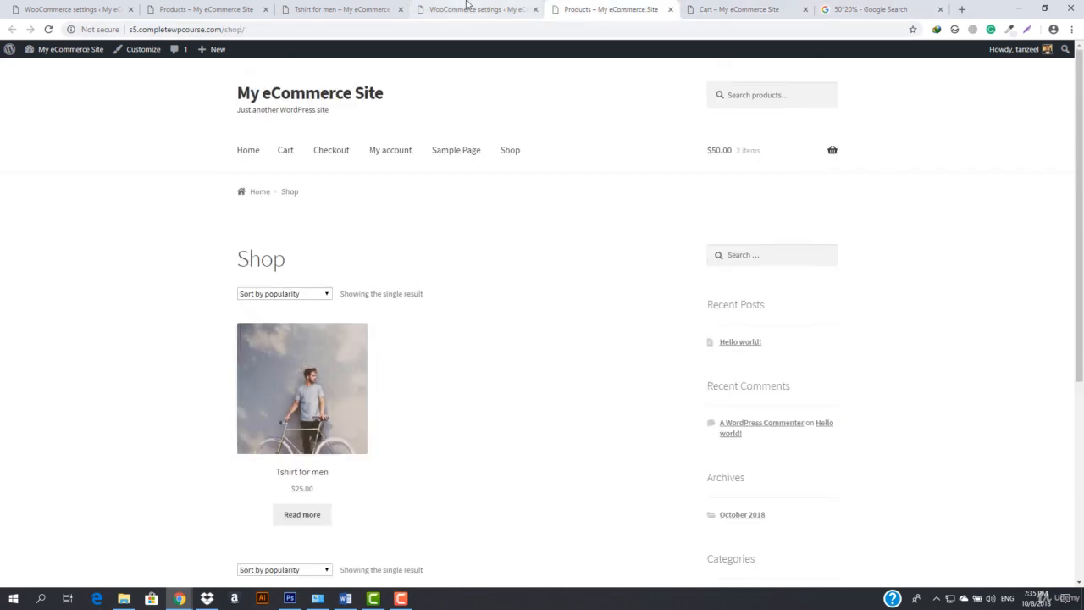
left_click(466, 6)
left_click(169, 108)
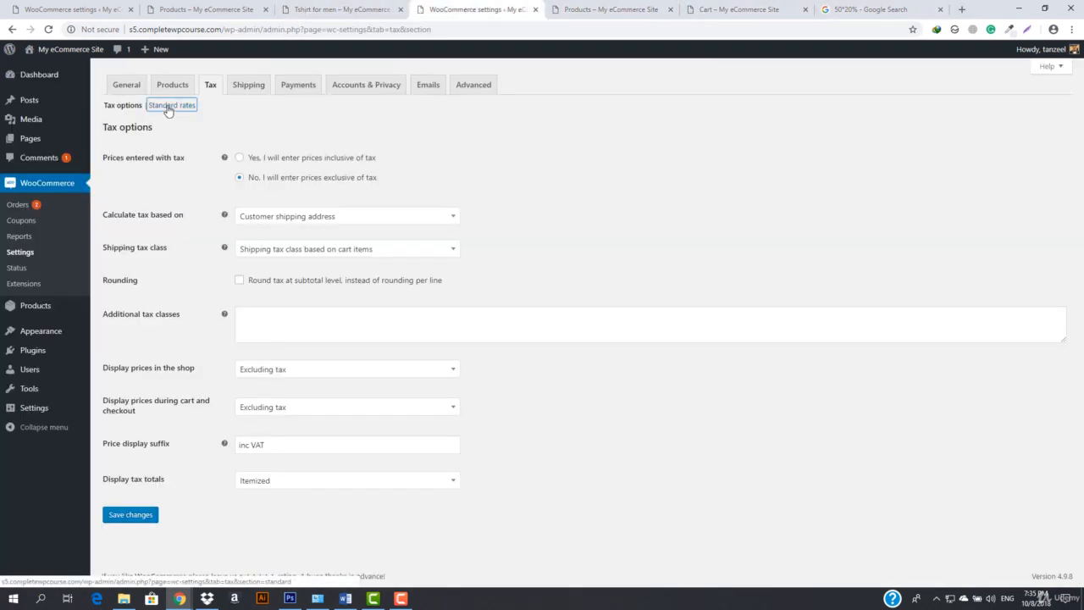
left_click(669, 9)
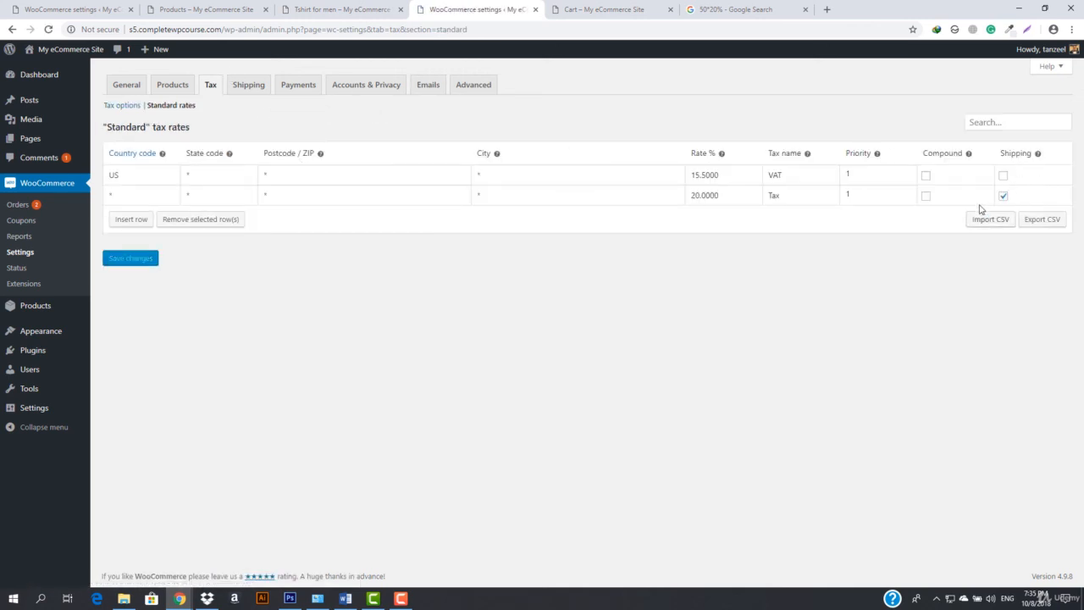
Calculate 100*20% in Google to check the tax on product plus shipping, and close the search to return to the cart
left_click(760, 8)
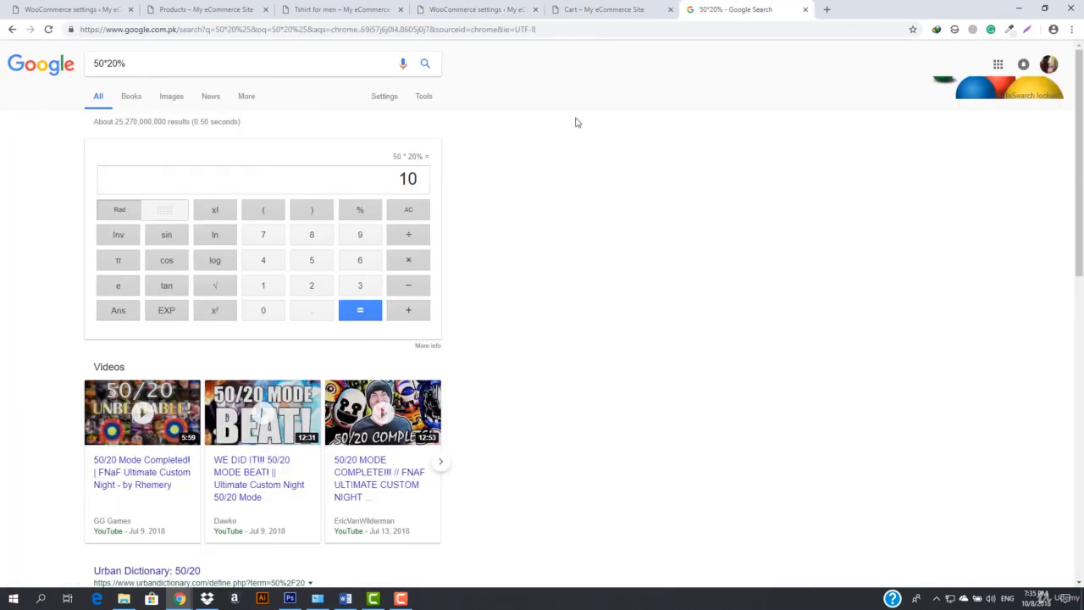
left_click(595, 9)
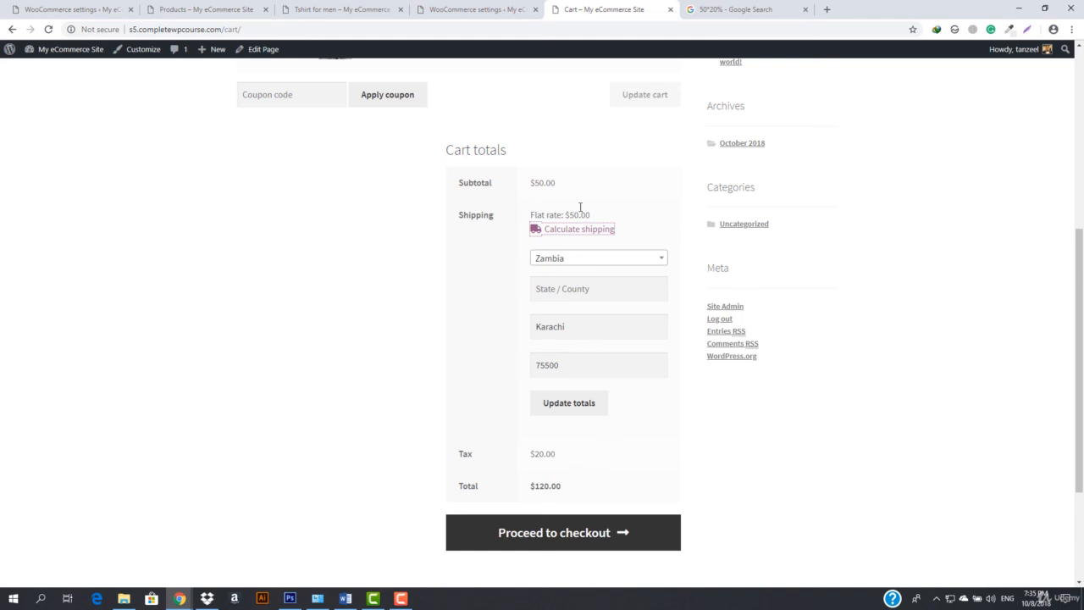
left_click(756, 7)
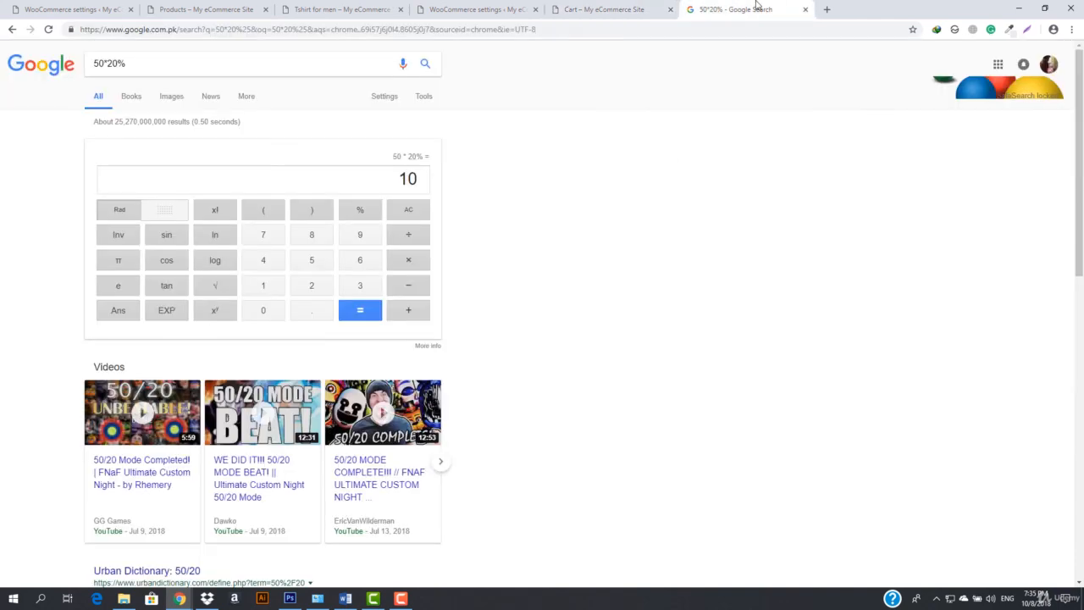
left_click(103, 58)
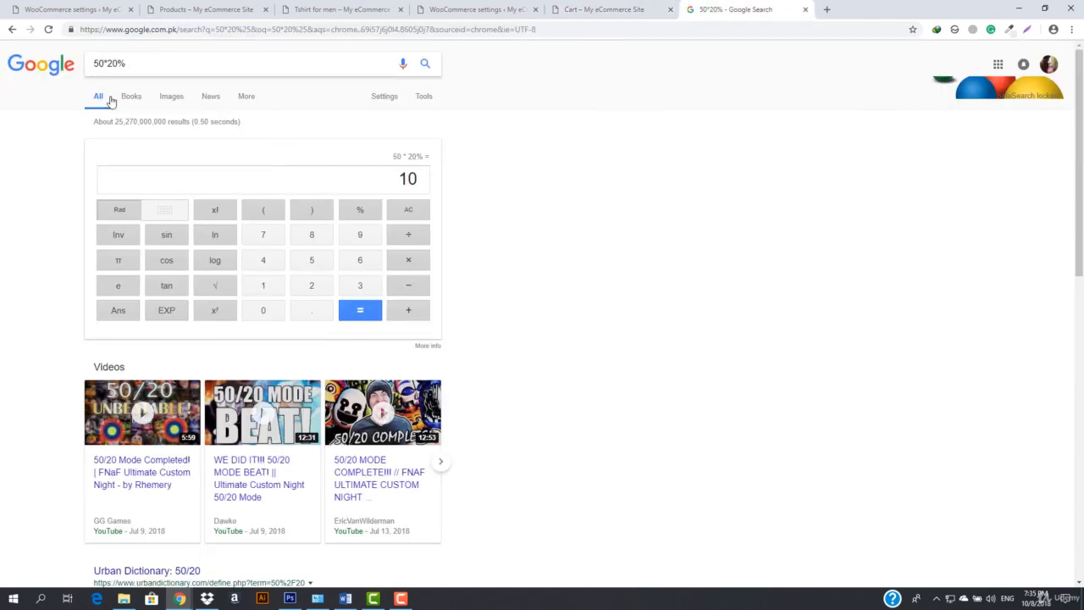
key("BackSpace")
key("BackSpace")
type("100")
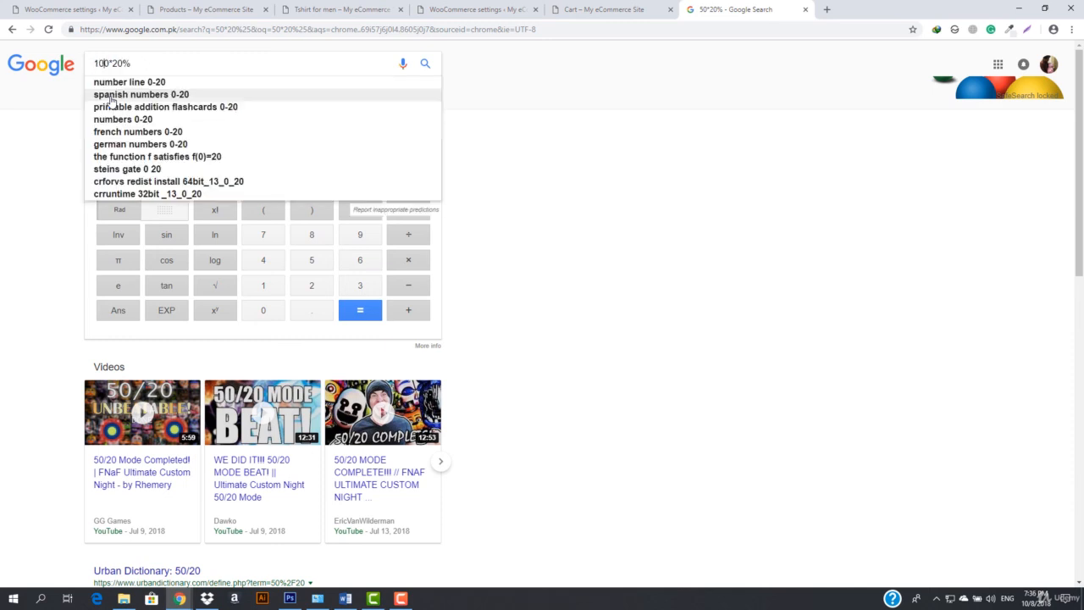
key("Return")
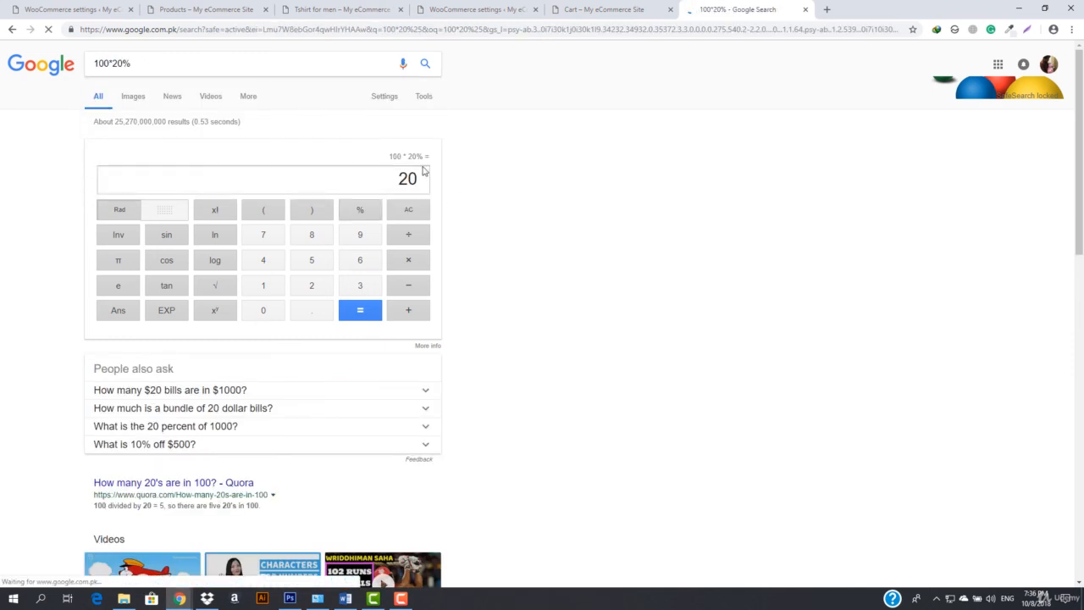
left_click(805, 9)
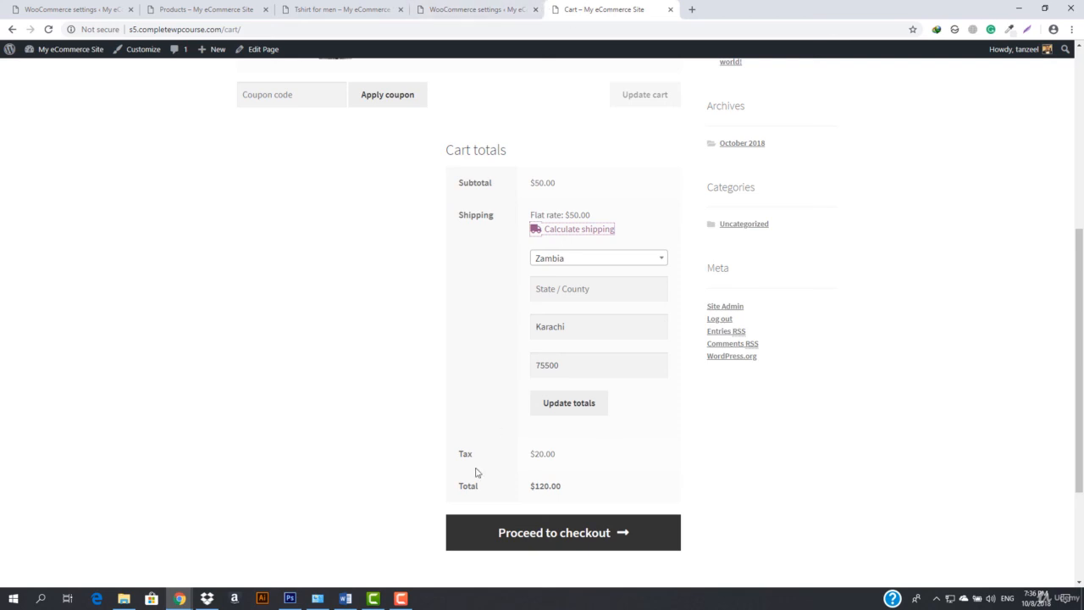
Return to the WooCommerce settings and open the General section
left_click(471, 5)
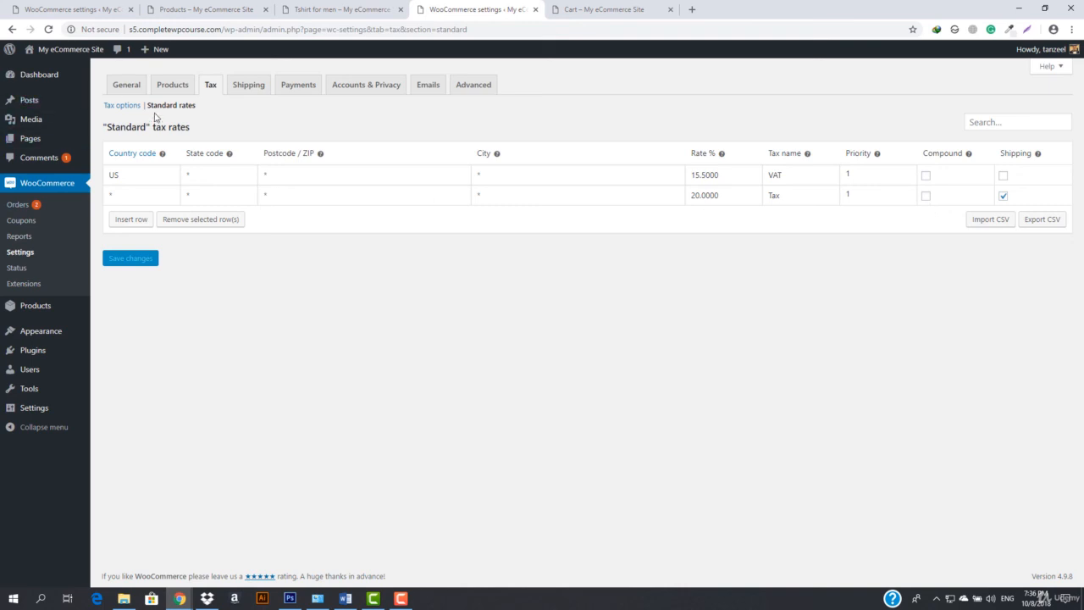
left_click(127, 88)
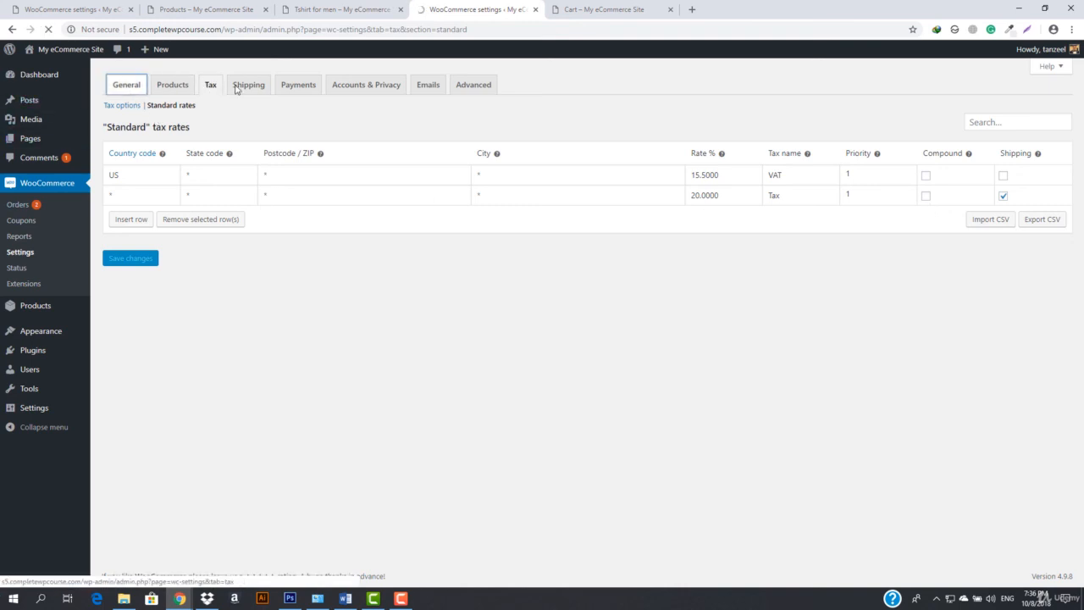